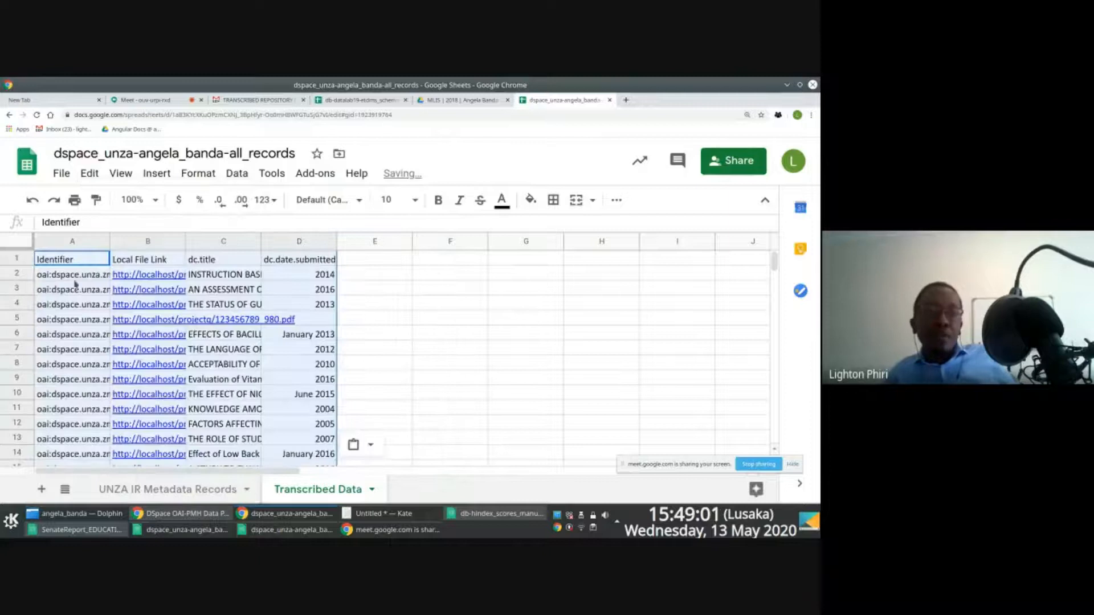
# Fit the width of the Identifier column on the Transcribed Data sheet to its contents
pyautogui.click(73, 241)
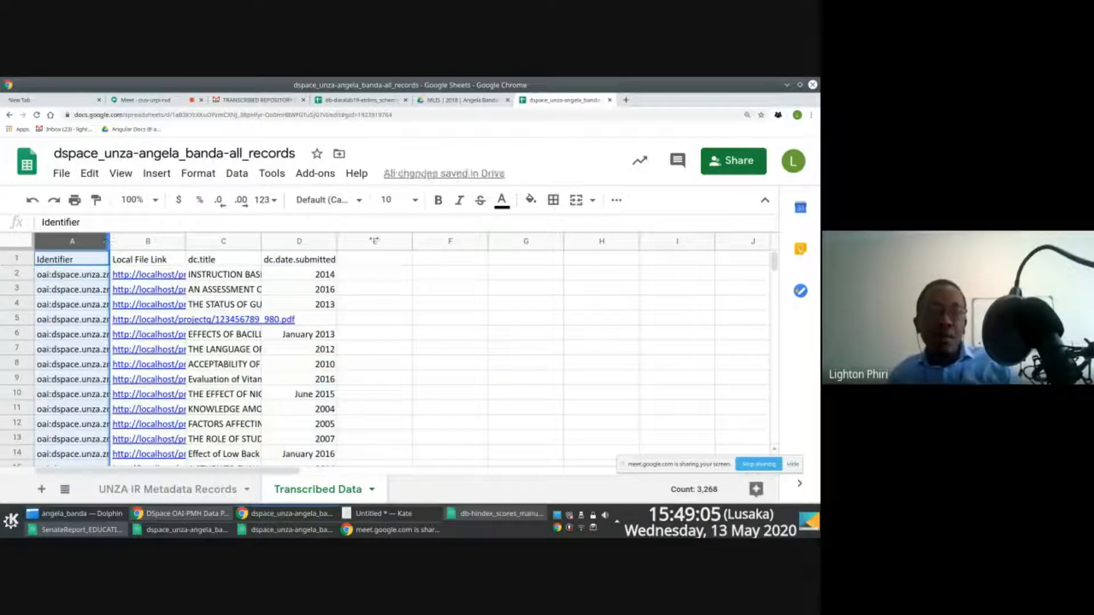
pyautogui.doubleClick(110, 241)
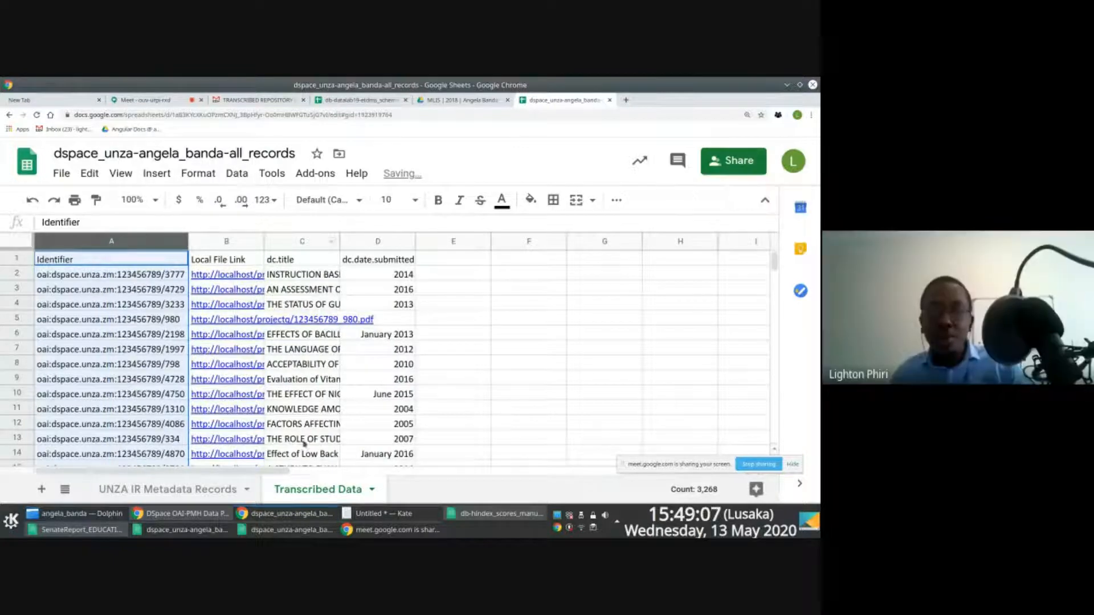
pyautogui.click(224, 490)
pyautogui.click(317, 490)
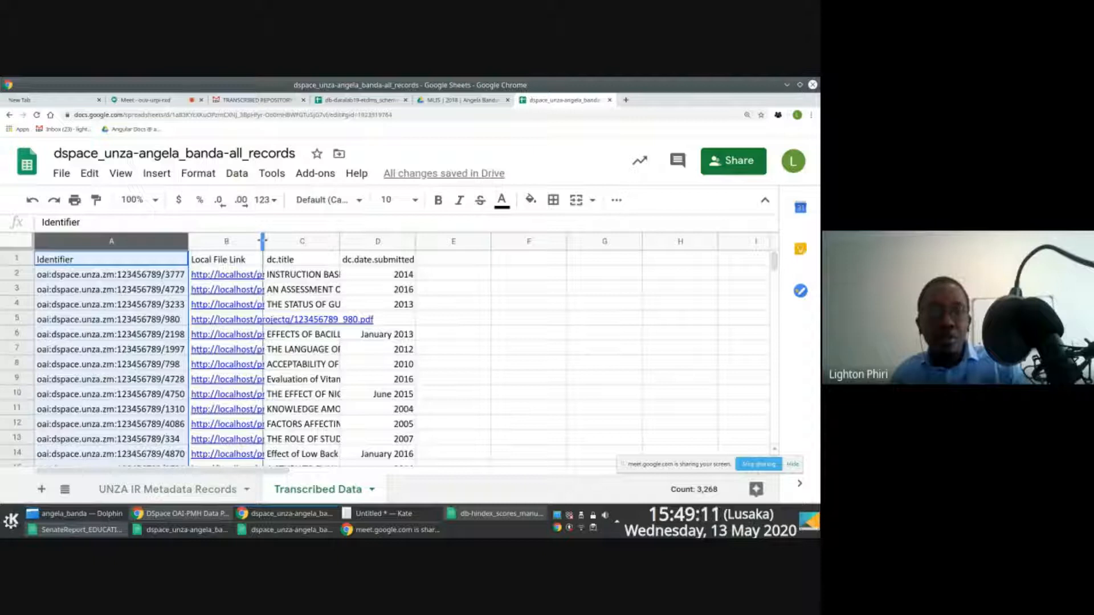
# Widen the Local File Link column just enough to show the complete URLs, undoing the oversized automatic fit
pyautogui.doubleClick(263, 241)
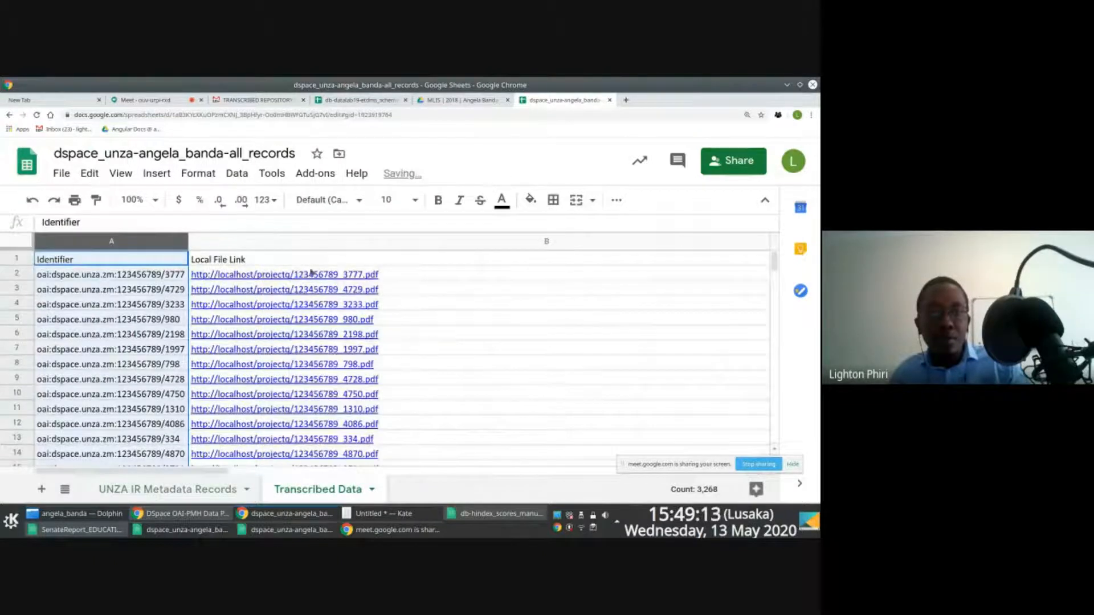
pyautogui.scroll(-1, 311, 272)
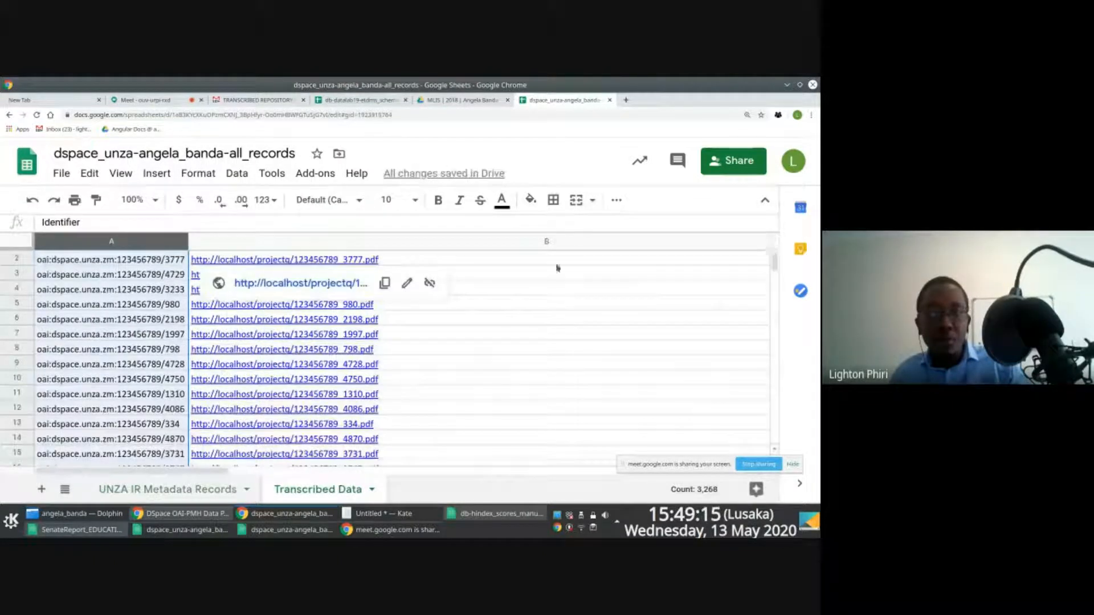
pyautogui.hotkey('ctrl', 'z')
pyautogui.moveTo(263, 242); pyautogui.dragTo(396, 242)
pyautogui.scroll(1, 488, 272)
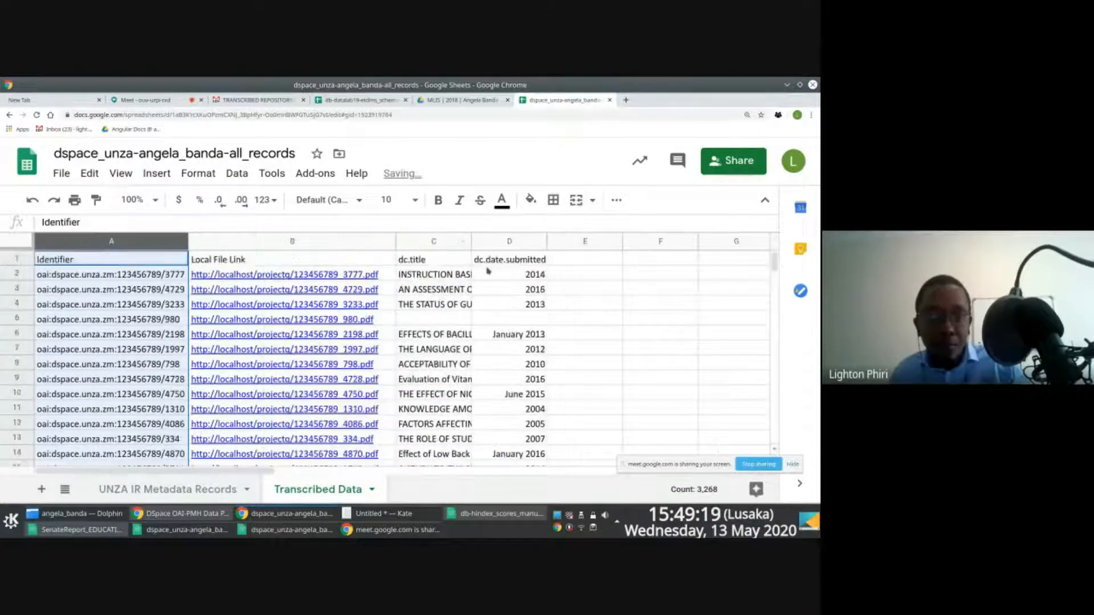
# Delete the Local File Link column from the Transcribed Data sheet
pyautogui.rightClick(313, 239)
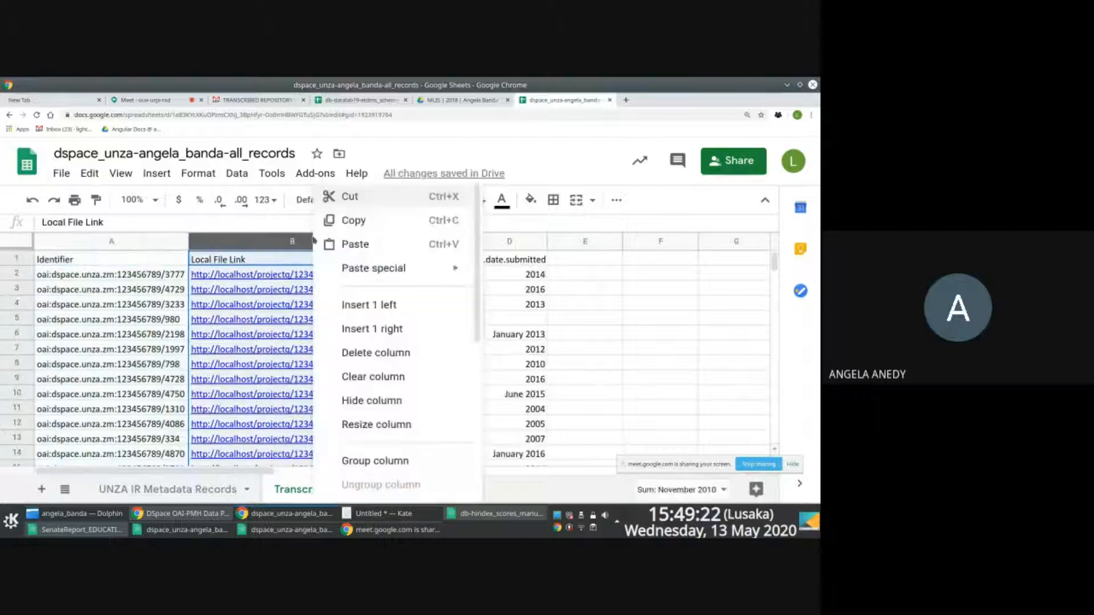
pyautogui.click(403, 354)
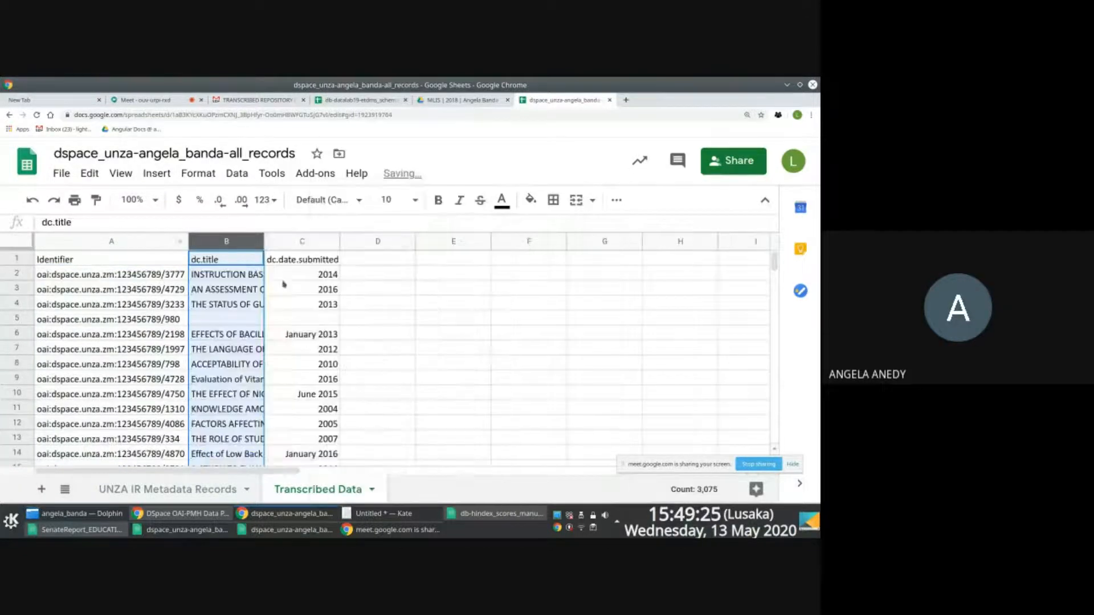
pyautogui.click(311, 260)
# Make the three header cells Identifier, dc.title and dc.date.submitted bold
pyautogui.moveTo(137, 261); pyautogui.dragTo(295, 263)
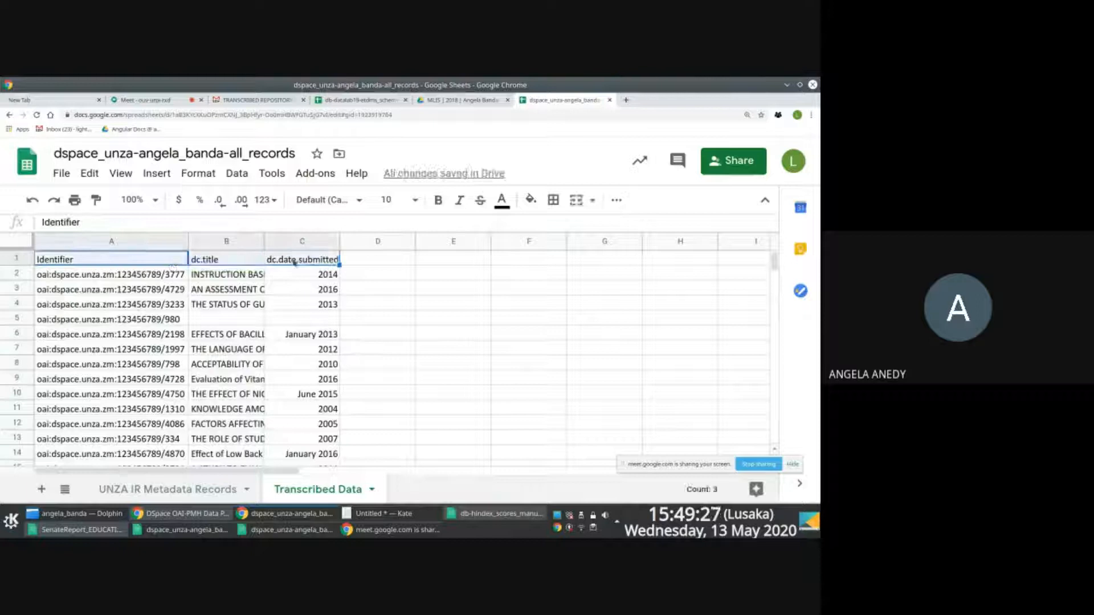
pyautogui.click(370, 262)
pyautogui.scroll(-3, 383, 277)
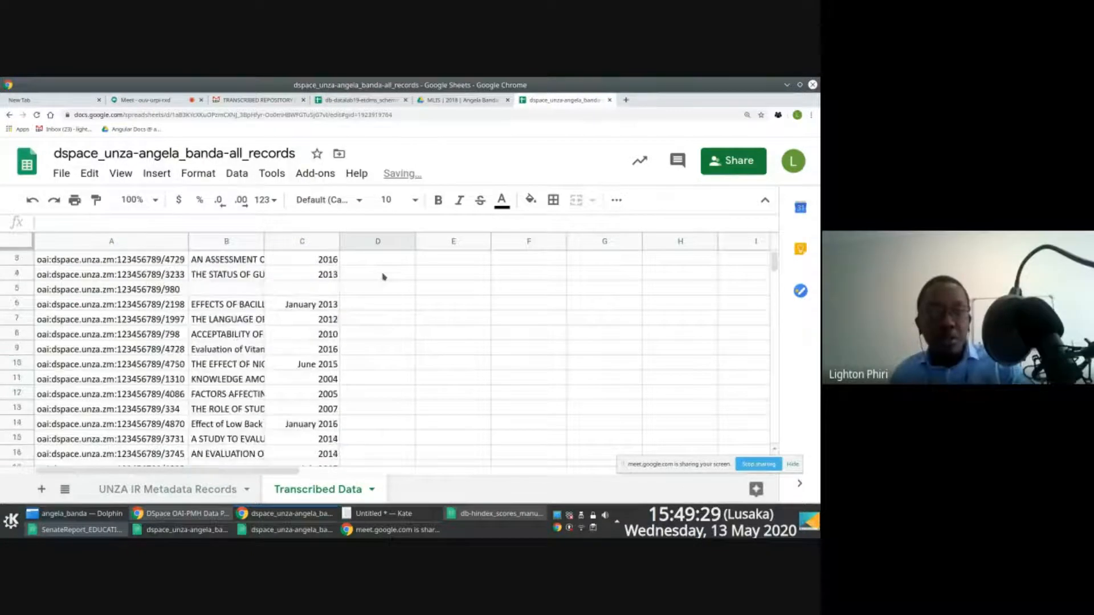
pyautogui.scroll(3, 383, 277)
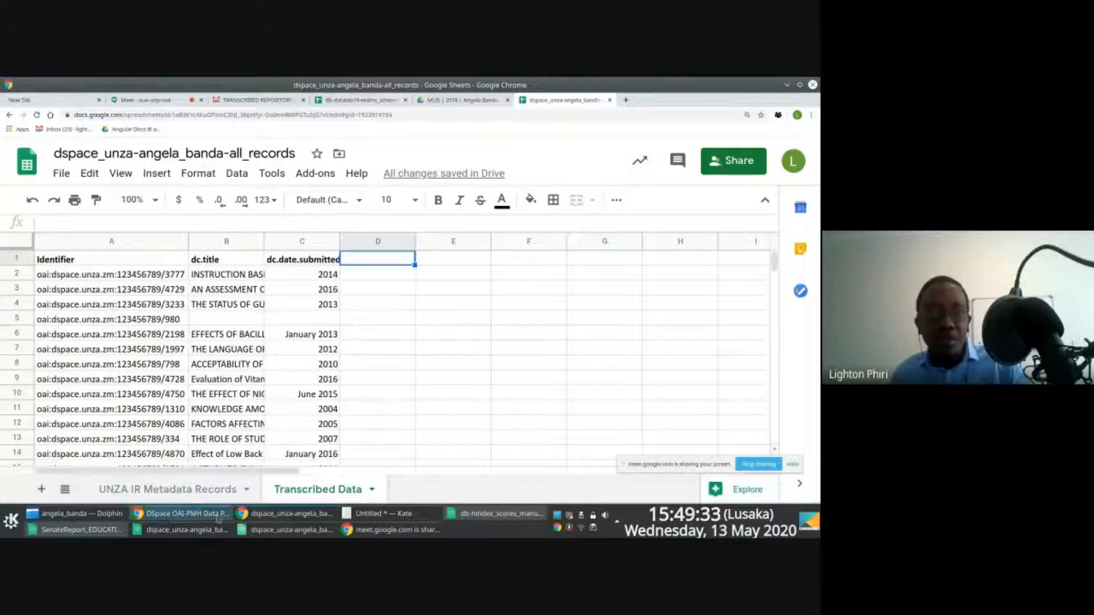
# Copy the transcribed records from the header row down to row 225, and add a new sheet placed before the existing ones
pyautogui.moveTo(100, 261); pyautogui.dragTo(304, 264)
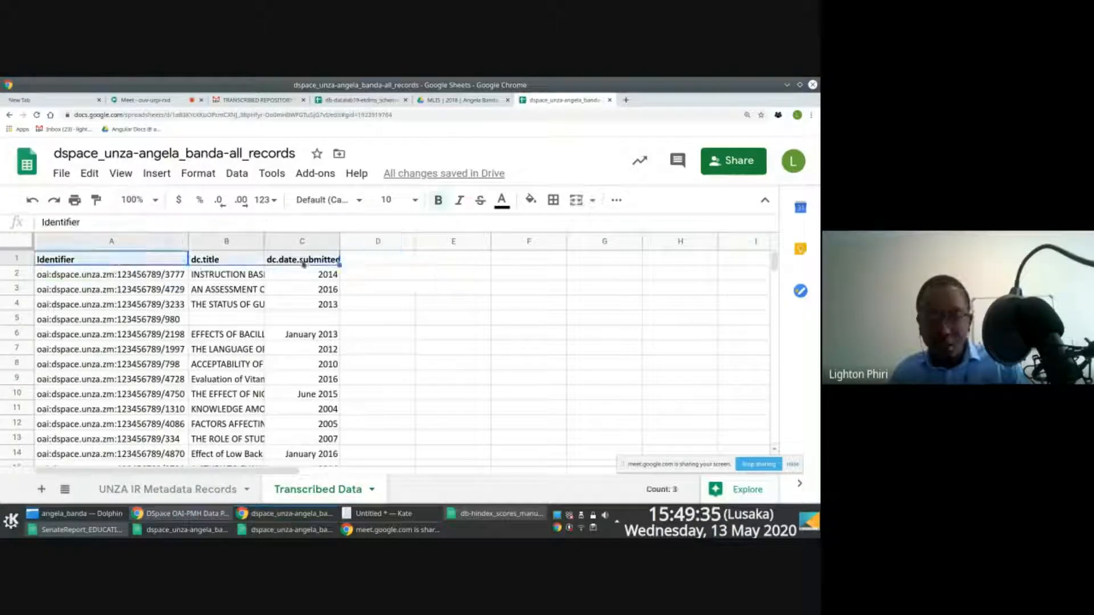
pyautogui.hotkey('ctrl', 'shift', 'Down')
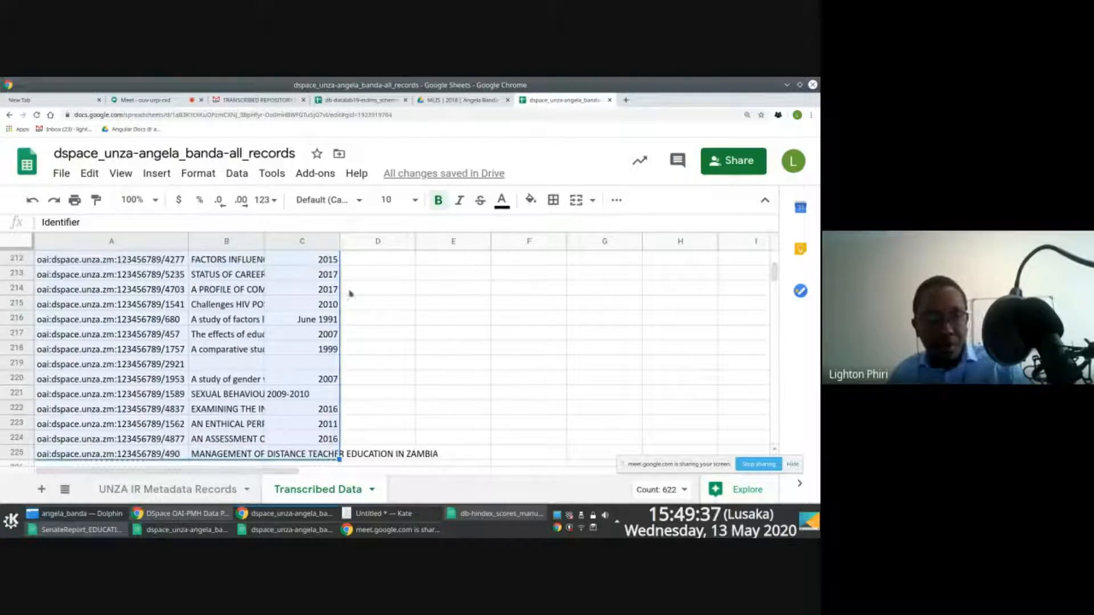
pyautogui.click(40, 489)
pyautogui.moveTo(407, 489); pyautogui.dragTo(140, 493)
pyautogui.moveTo(282, 493); pyautogui.dragTo(117, 491)
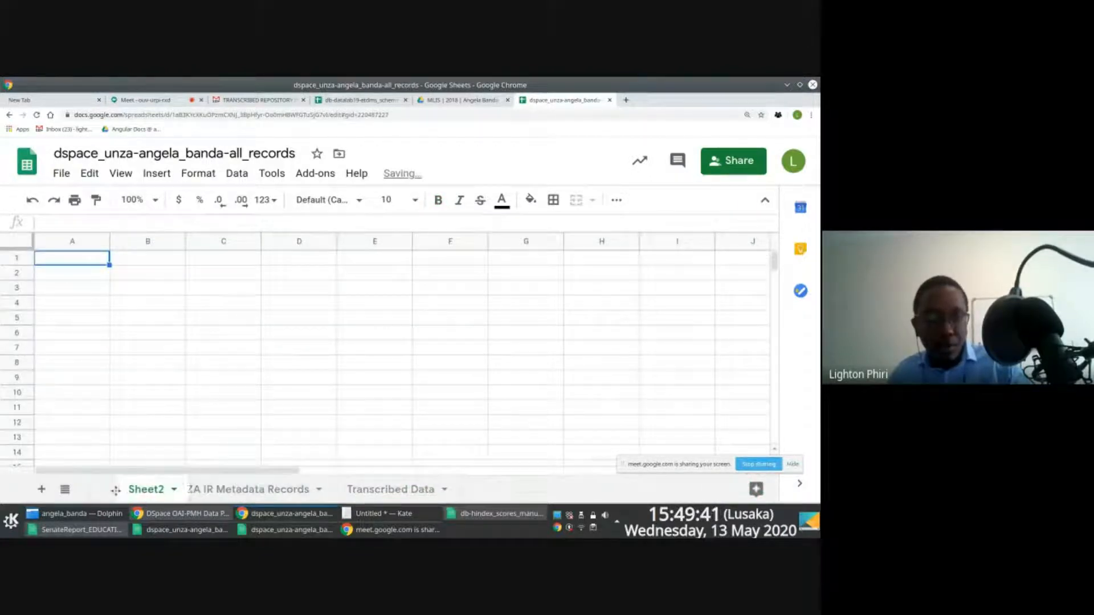
# Rename the new sheet as Example
pyautogui.doubleClick(119, 491)
pyautogui.write('Processe')
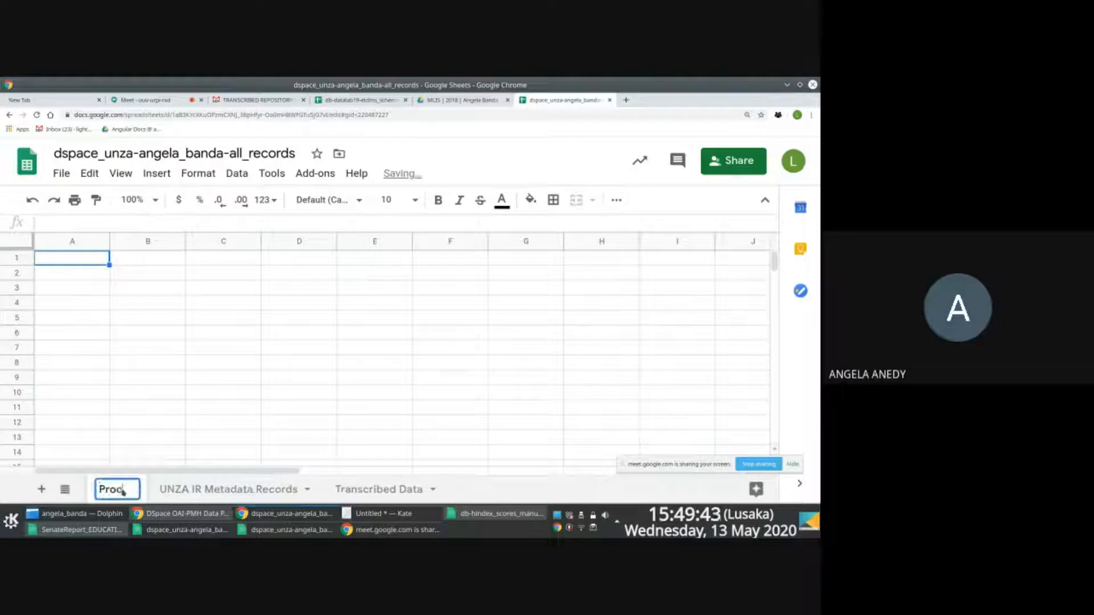
pyautogui.press('BackSpace')
pyautogui.press('BackSpace')
pyautogui.press('BackSpace')
pyautogui.press('BackSpace')
pyautogui.press('BackSpace')
pyautogui.press('BackSpace')
pyautogui.press('BackSpace')
pyautogui.press('BackSpace')
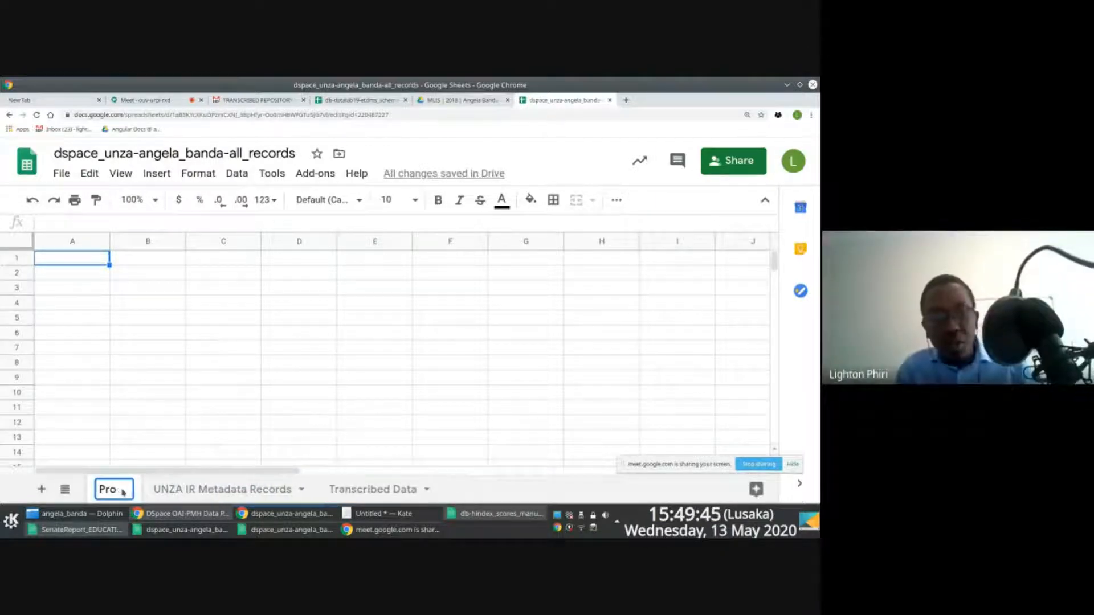
pyautogui.write('Example')
pyautogui.press('Return')
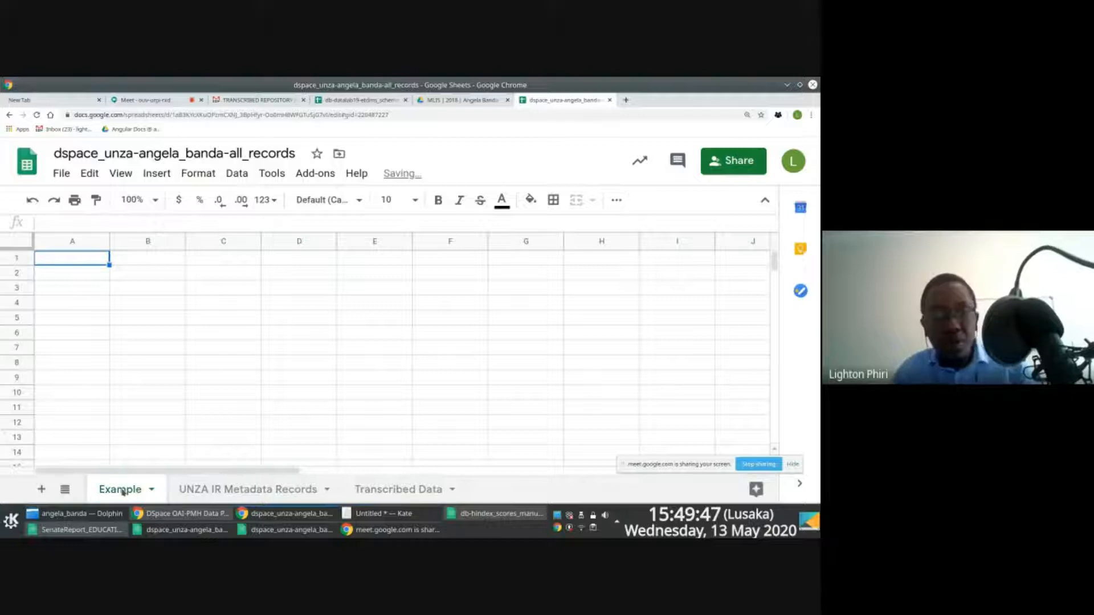
# Select and copy the range A1:C20 on the Transcribed Data sheet
pyautogui.click(397, 489)
pyautogui.scroll(6, 570, 371)
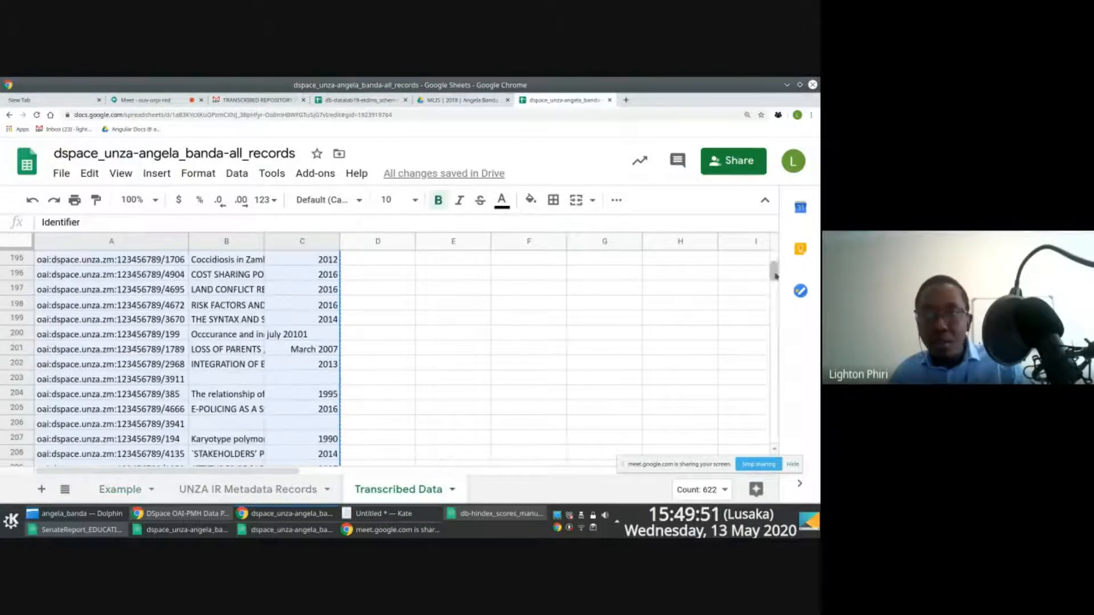
pyautogui.moveTo(775, 275); pyautogui.dragTo(767, 244)
pyautogui.click(115, 264)
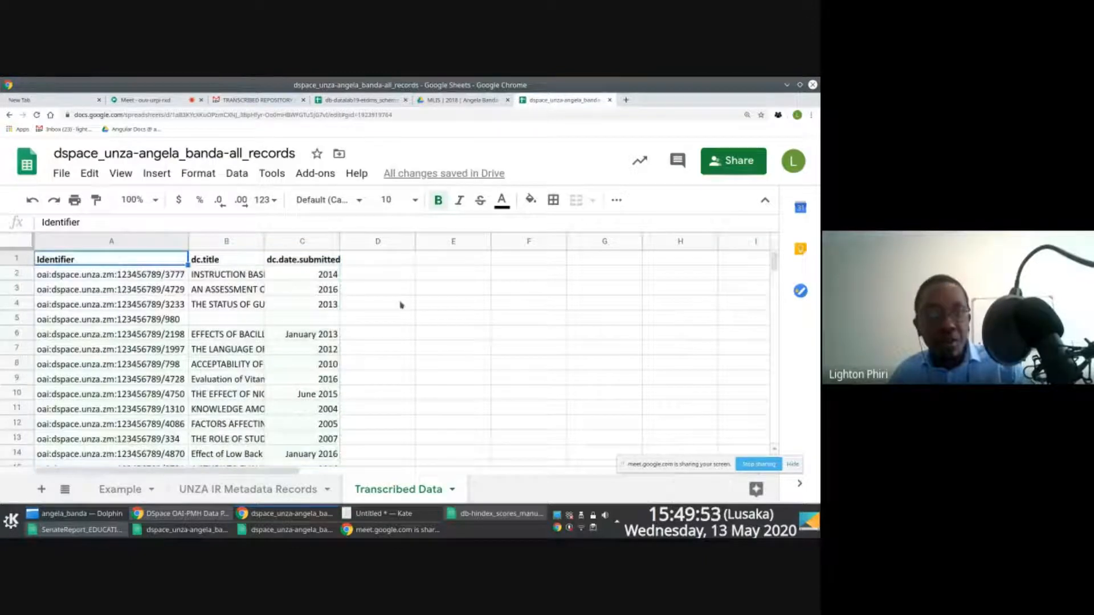
pyautogui.scroll(-4, 400, 302)
pyautogui.keyDown('shift'); pyautogui.click(322, 394); pyautogui.keyUp('shift')
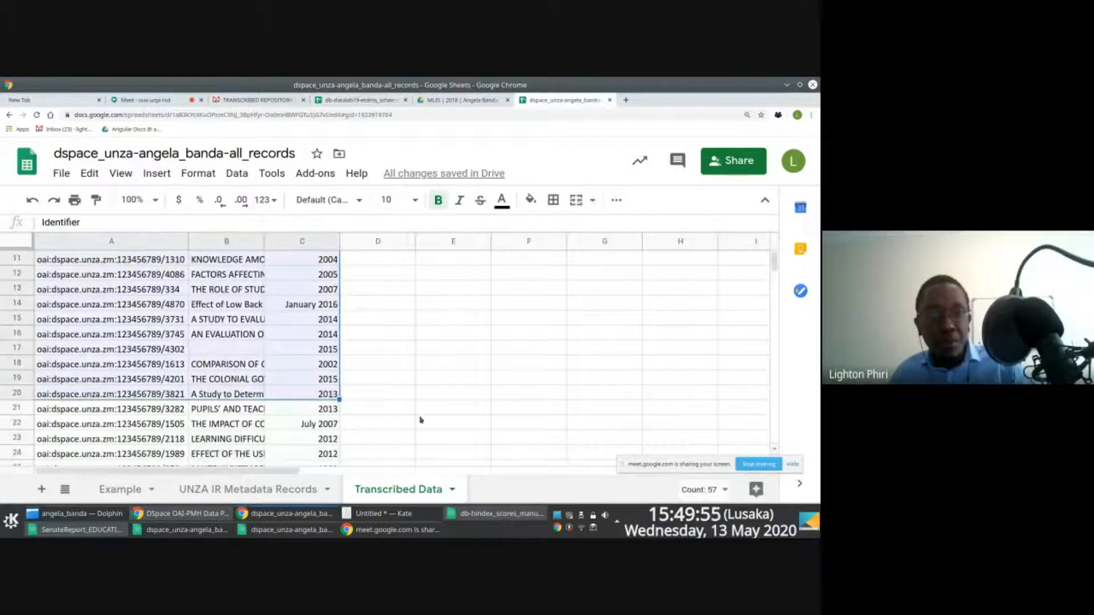
# Paste the copied records as values only into the Example sheet, starting at cell A1
pyautogui.click(119, 489)
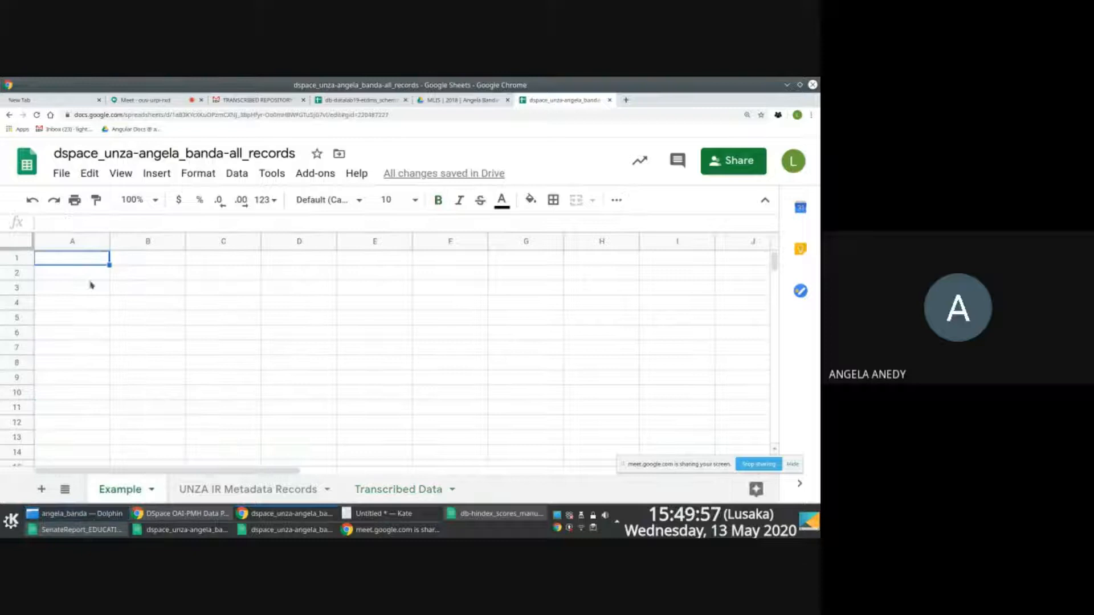
pyautogui.rightClick(85, 267)
pyautogui.moveTo(171, 267)
pyautogui.click(308, 274)
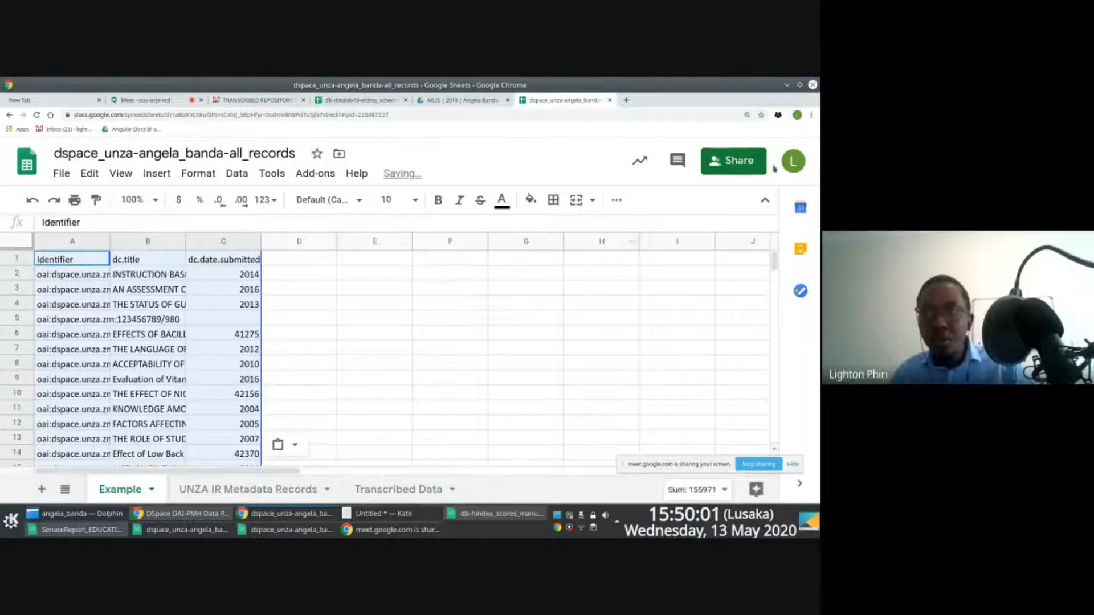
# Enlarge the browser page zoom and select cell D1 on the Example sheet
pyautogui.click(811, 114)
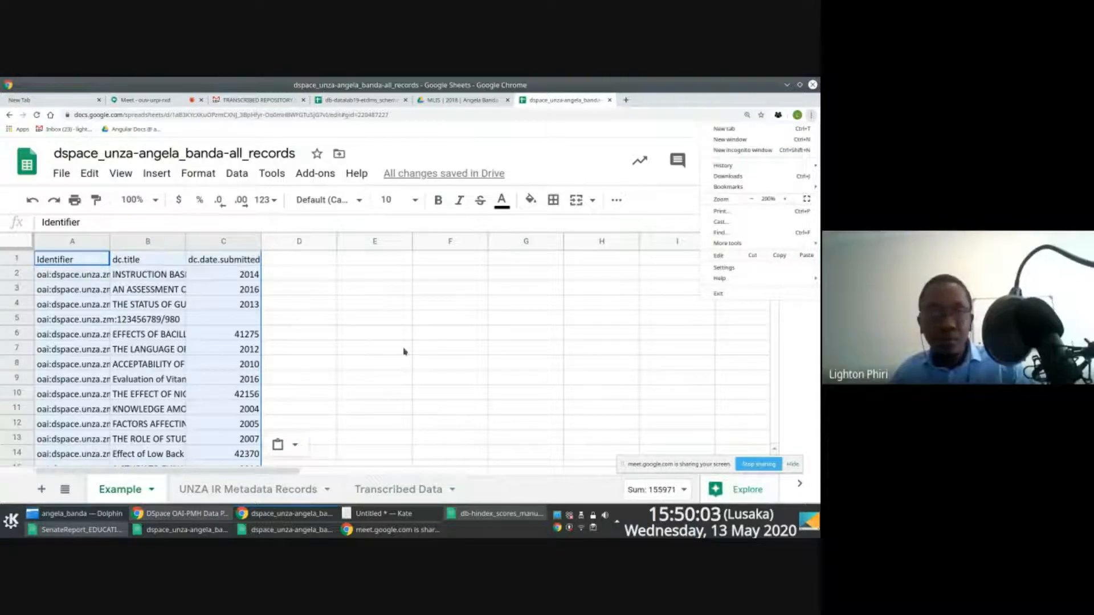
pyautogui.click(403, 352)
pyautogui.click(365, 279)
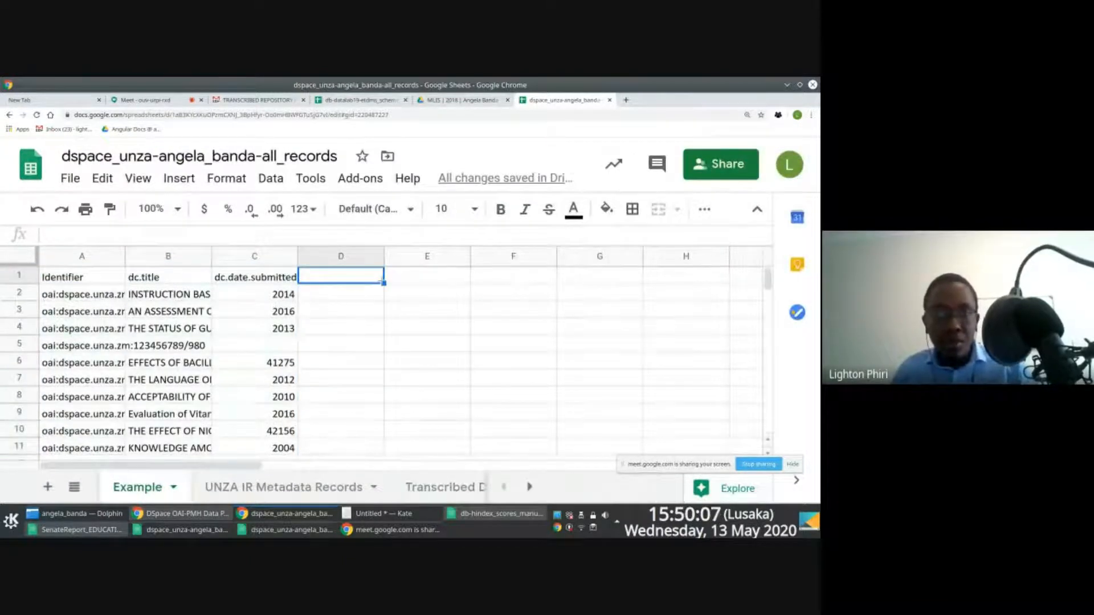
# Check the _datestamp field on the UNZA IR Metadata Records sheet and add the header "Ingestion Date" in D1 of Example
pyautogui.click(254, 488)
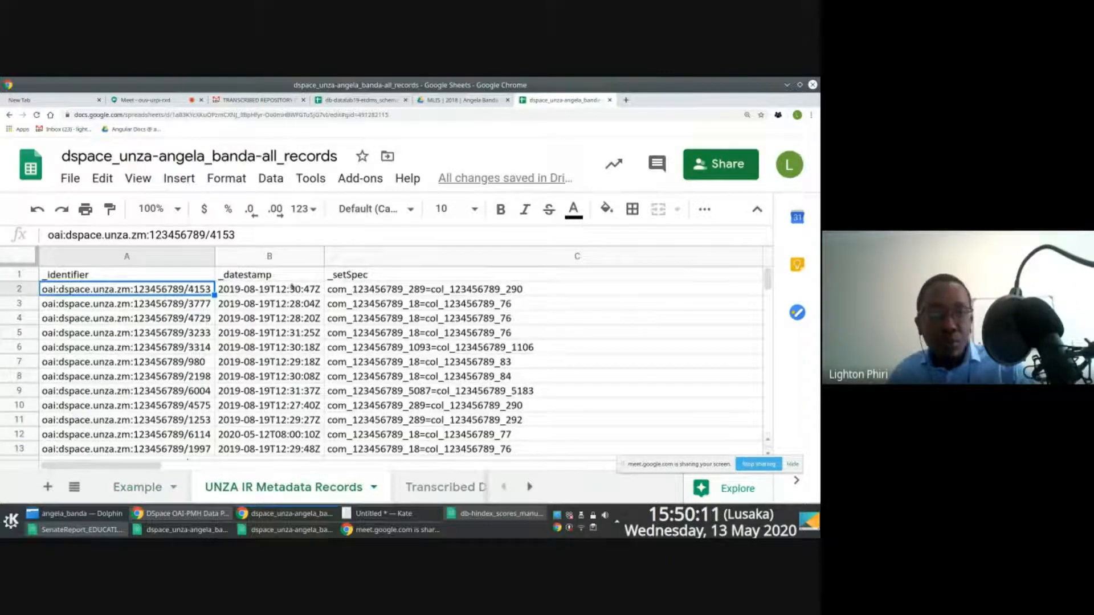
pyautogui.click(279, 276)
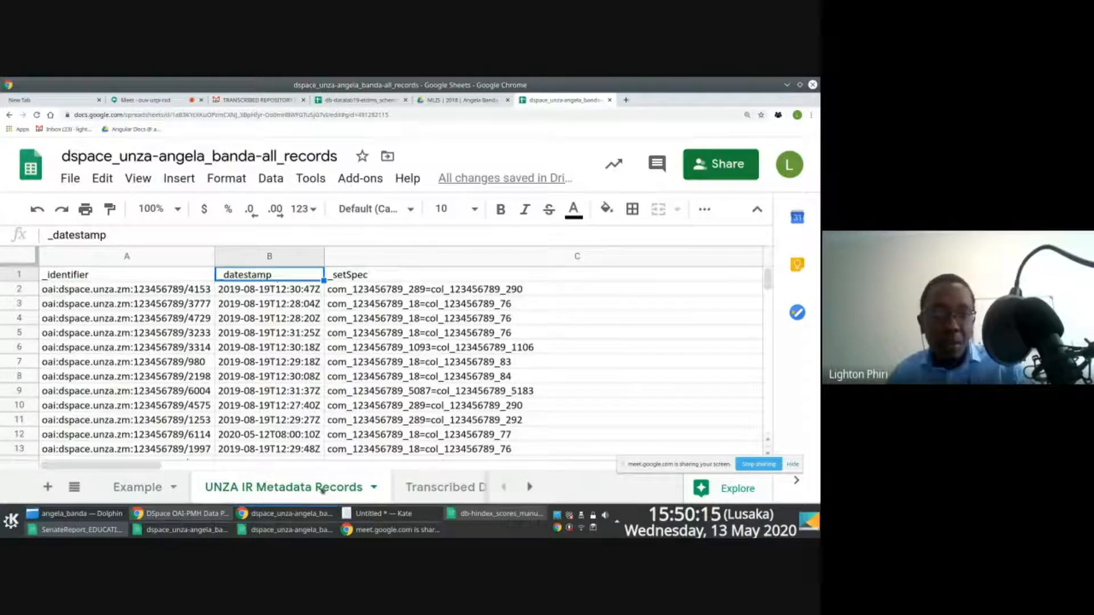
pyautogui.click(145, 488)
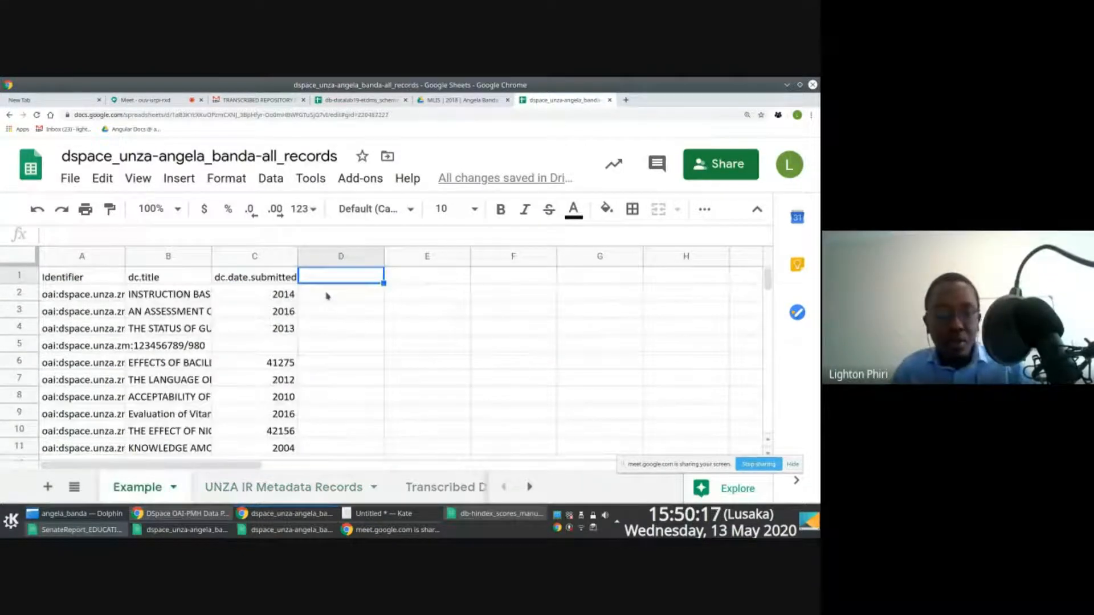
pyautogui.write('Ingesstio')
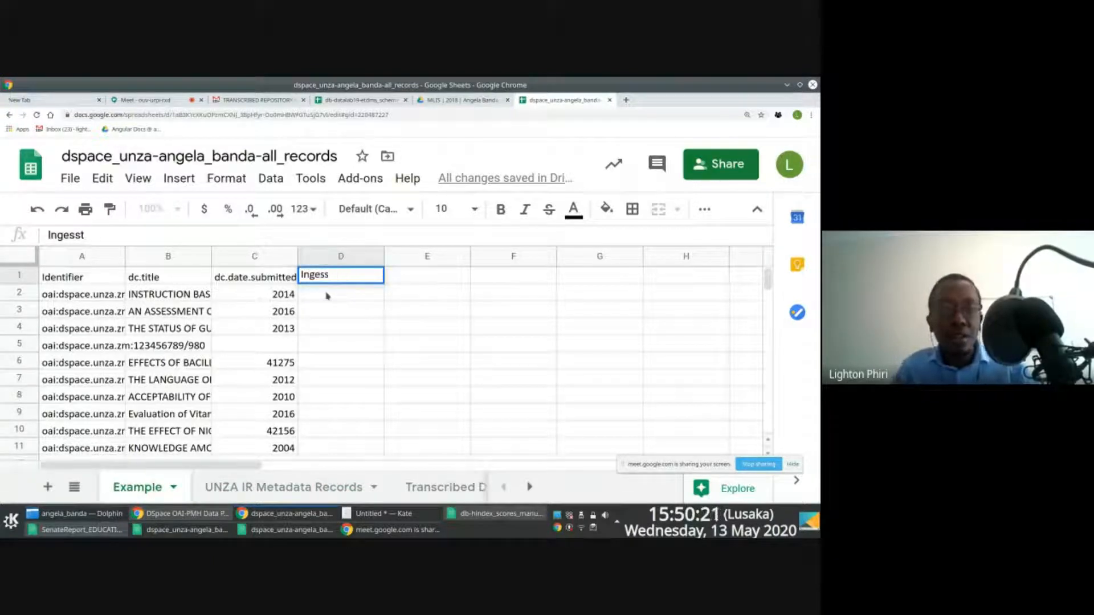
pyautogui.press('BackSpace')
pyautogui.press('BackSpace')
pyautogui.write('tion Date')
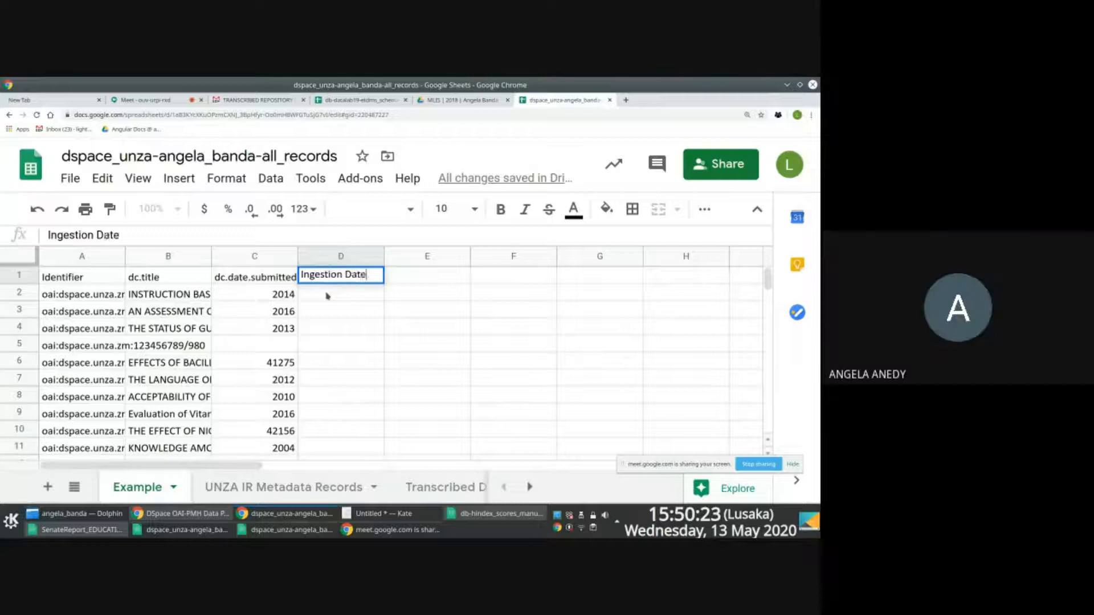
pyautogui.press('Tab')
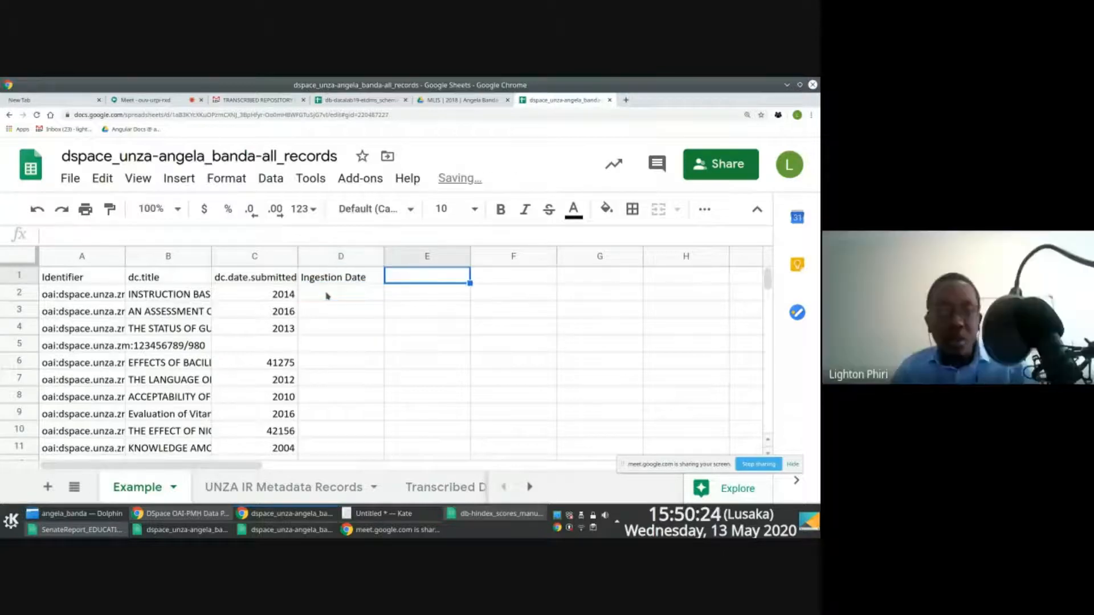
# Examine the header fields of the UNZA IR Metadata Records sheet, from _setSpec across title, creator and date, for another field to use
pyautogui.click(251, 483)
pyautogui.click(429, 280)
pyautogui.press('Right')
pyautogui.press('Right')
pyautogui.press('Right')
pyautogui.press('Left')
pyautogui.press('Right')
pyautogui.press('Right')
pyautogui.press('Left')
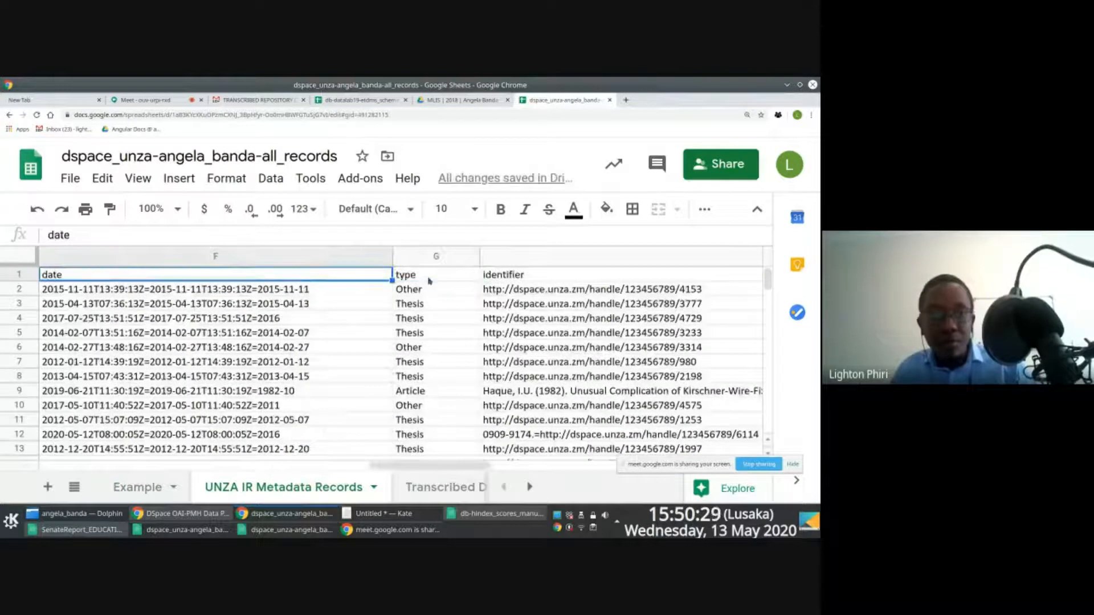
pyautogui.press('Left')
pyautogui.press('Left')
pyautogui.press('Left')
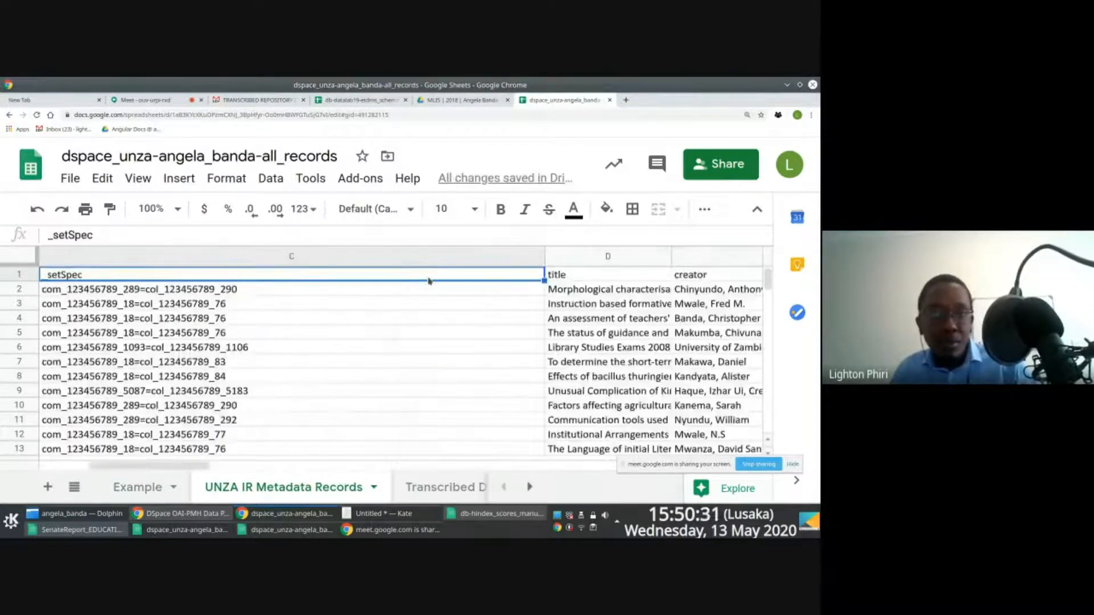
pyautogui.press('Right')
pyautogui.press('Right')
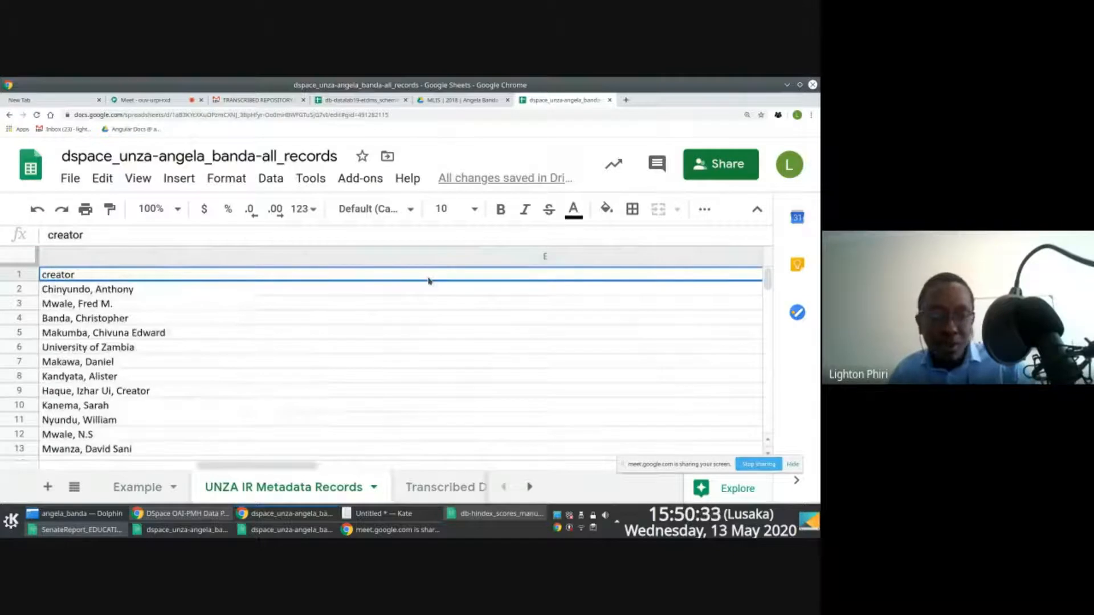
# Add the header "Creator" in cell E1 of the Example sheet
pyautogui.click(155, 487)
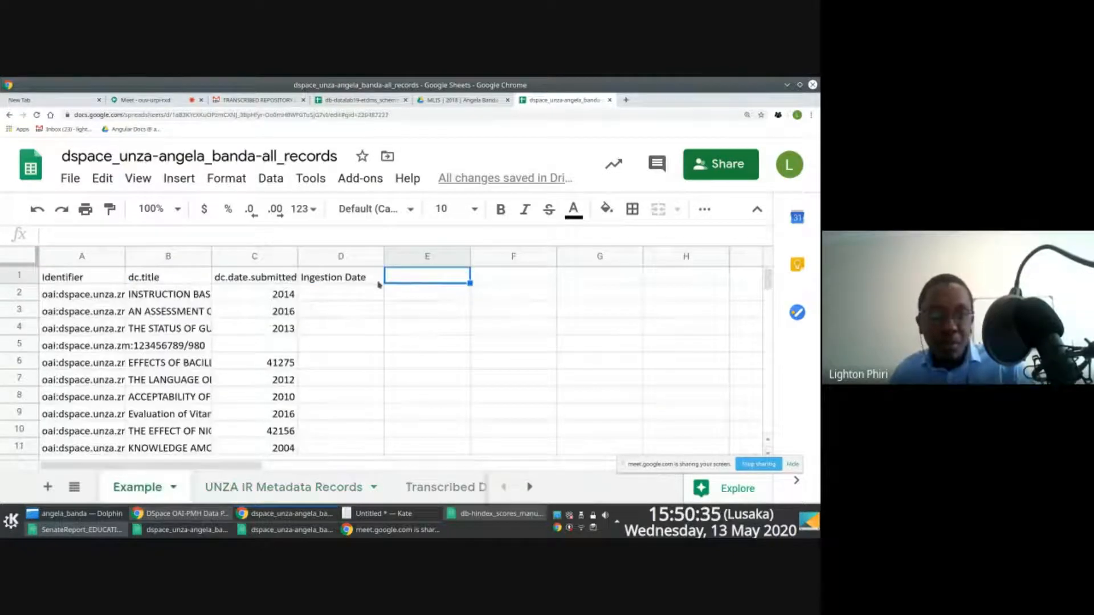
pyautogui.write('Creator')
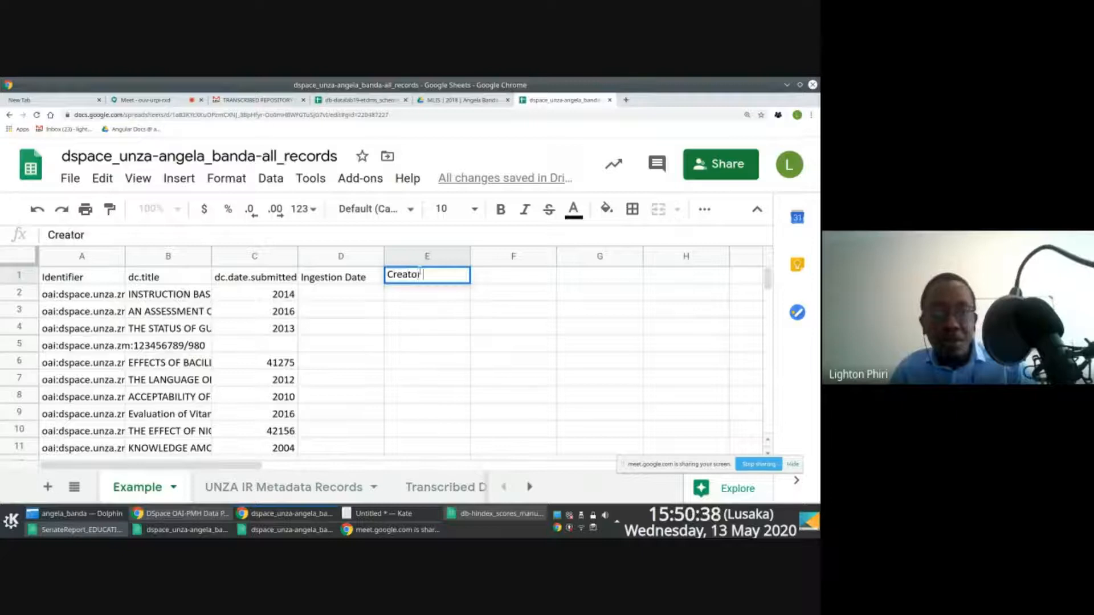
pyautogui.press('Return')
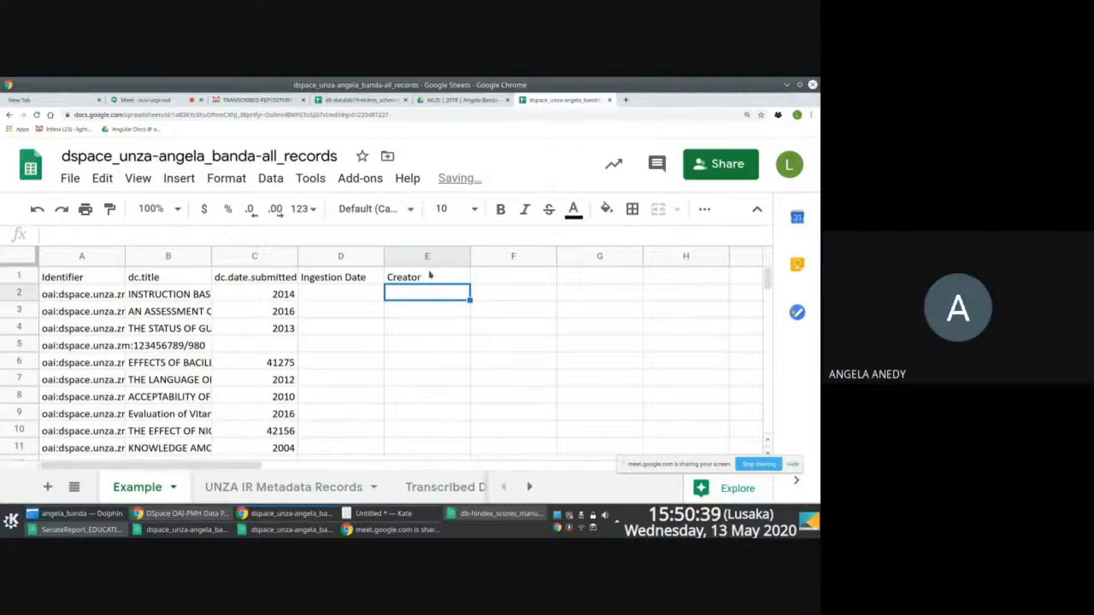
pyautogui.click(363, 279)
pyautogui.press('Right')
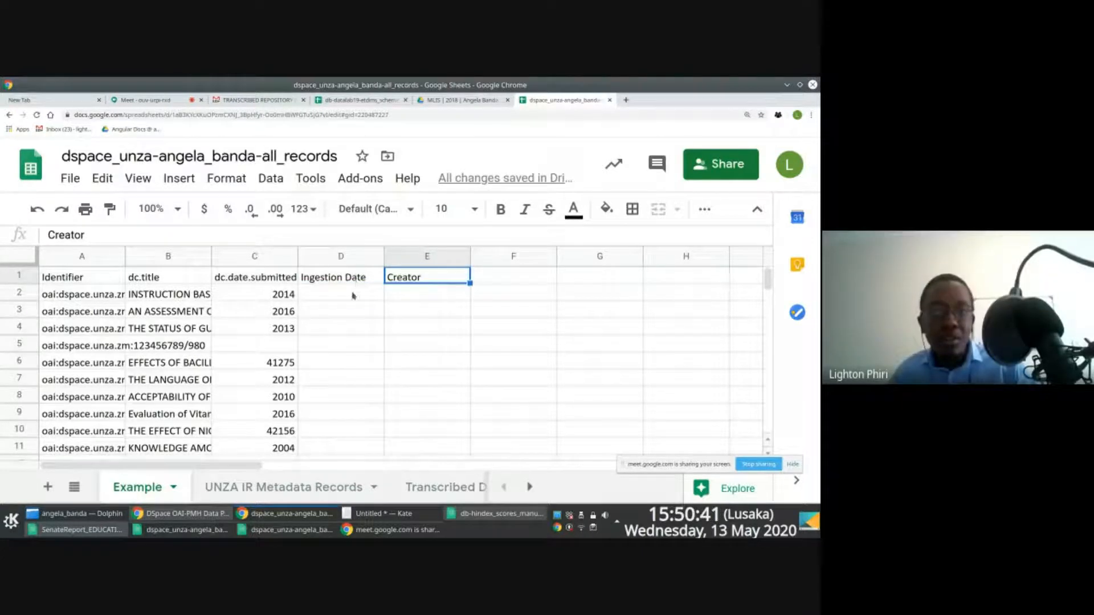
# Start a VLOOKUP formula in D2 with A2 as search key and range A1:H5637 of the UNZA IR Metadata Records sheet
pyautogui.click(354, 296)
pyautogui.write('=vlookup(')
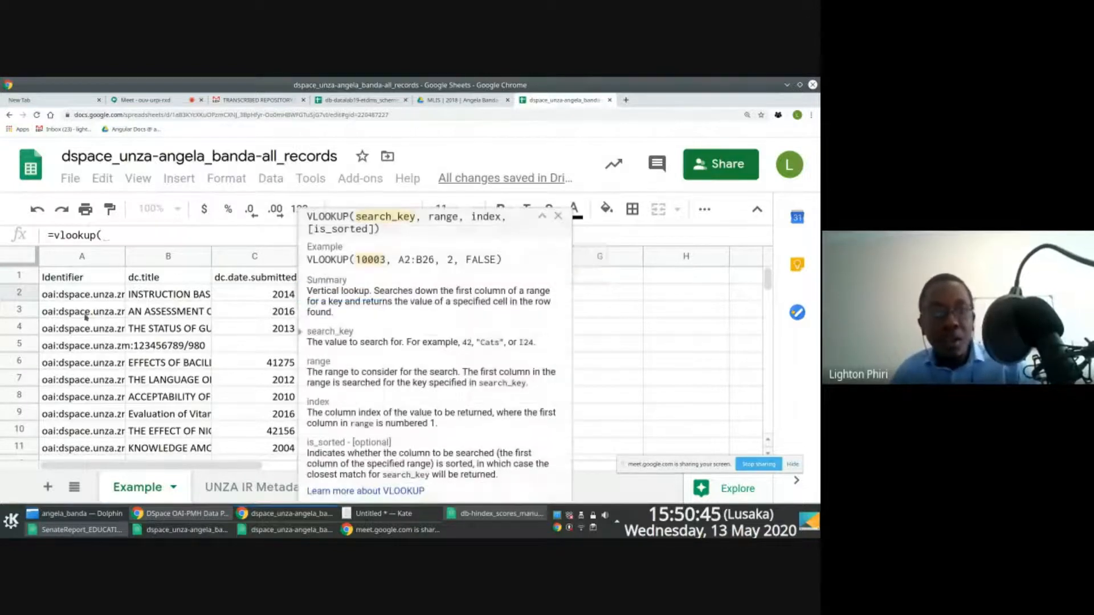
pyautogui.click(90, 295)
pyautogui.write(',')
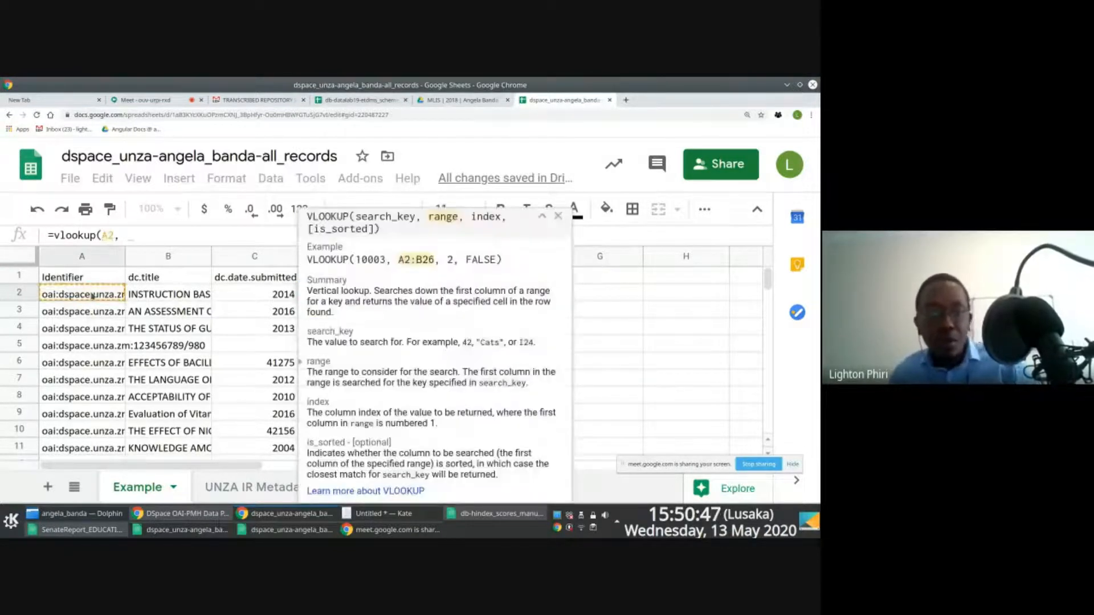
pyautogui.click(252, 491)
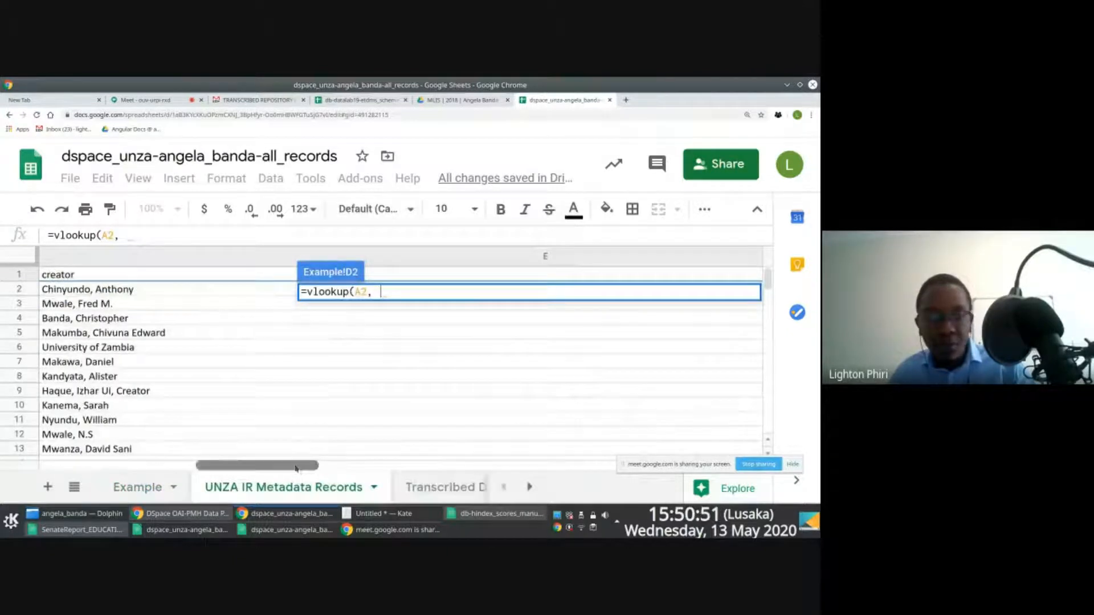
pyautogui.click(96, 277)
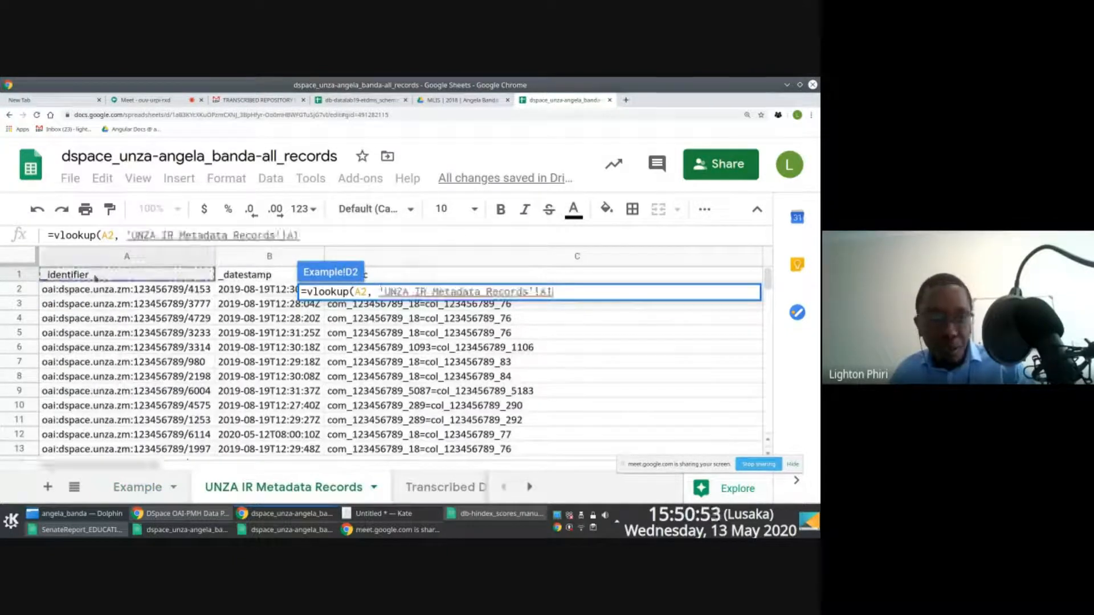
pyautogui.hotkey('ctrl', 'shift', 'Right')
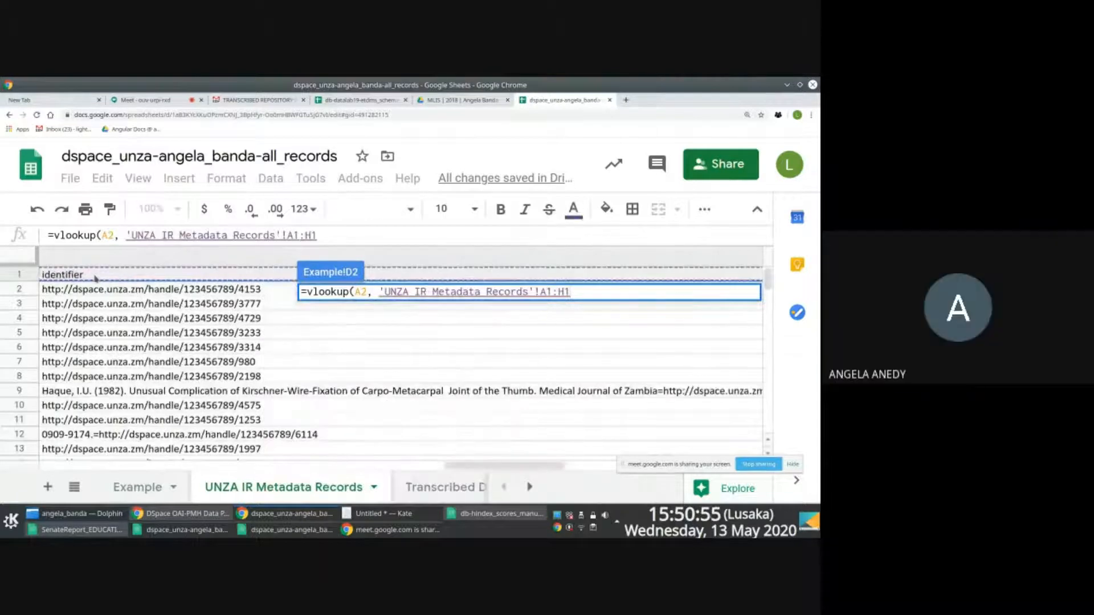
pyautogui.hotkey('ctrl', 'shift', 'Down')
pyautogui.moveTo(768, 422); pyautogui.dragTo(768, 277)
pyautogui.moveTo(503, 469); pyautogui.dragTo(100, 469)
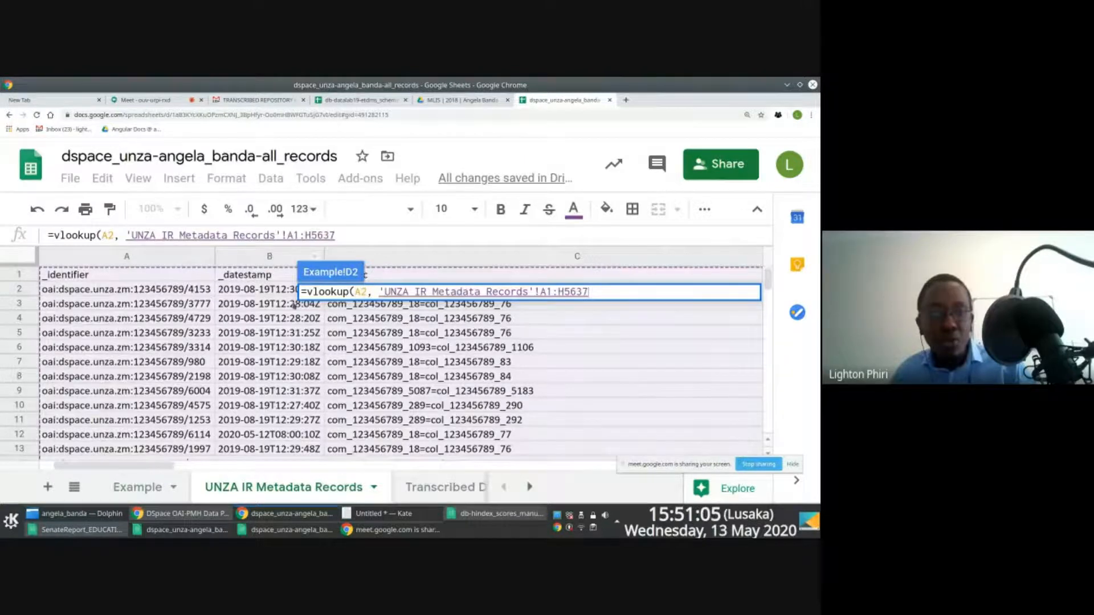
# Complete the D2 lookup with column index 2 and is_sorted set to false
pyautogui.write(', ')
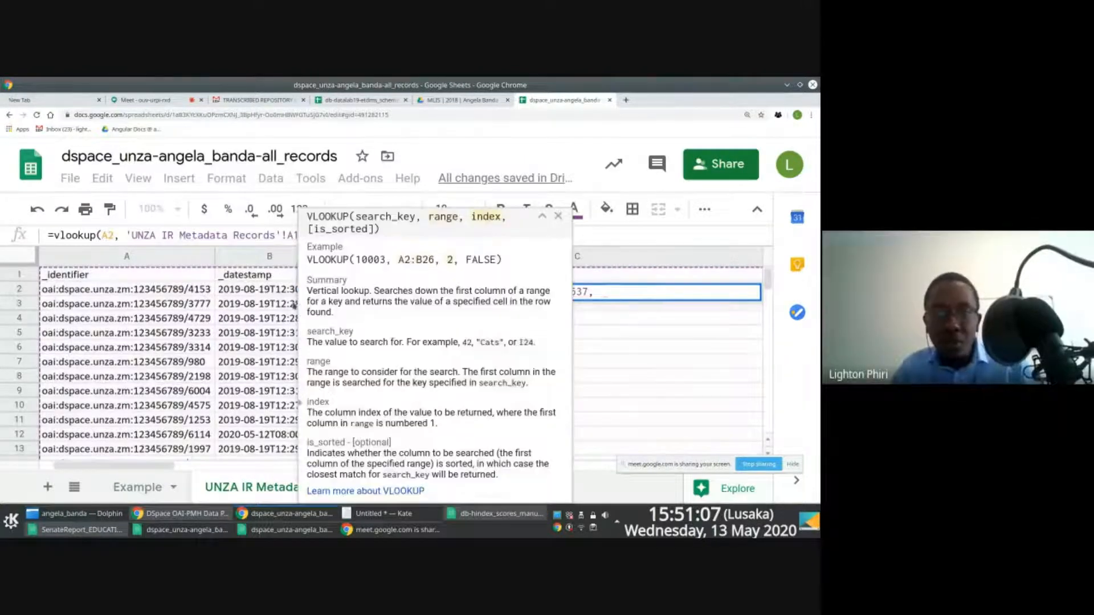
pyautogui.write('2')
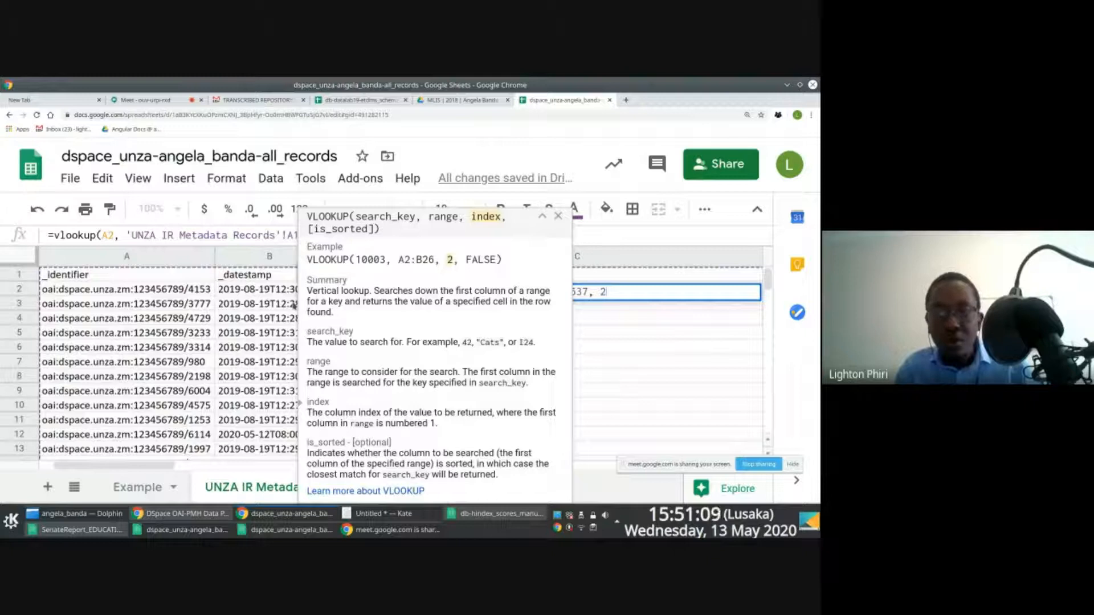
pyautogui.write(', false)')
pyautogui.press('Return')
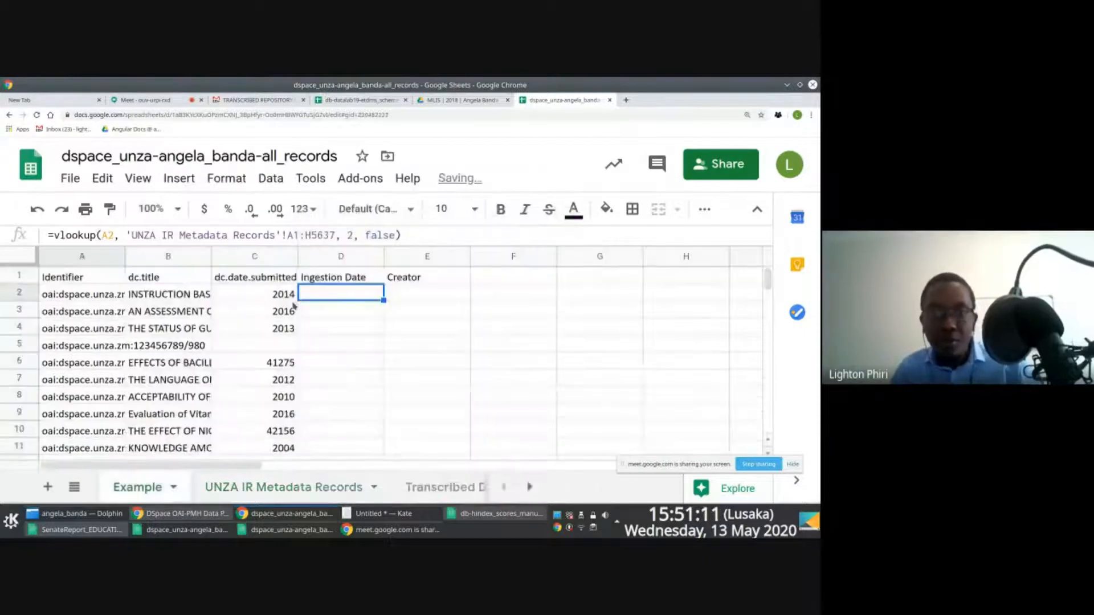
pyautogui.press('Up')
pyautogui.press('Down')
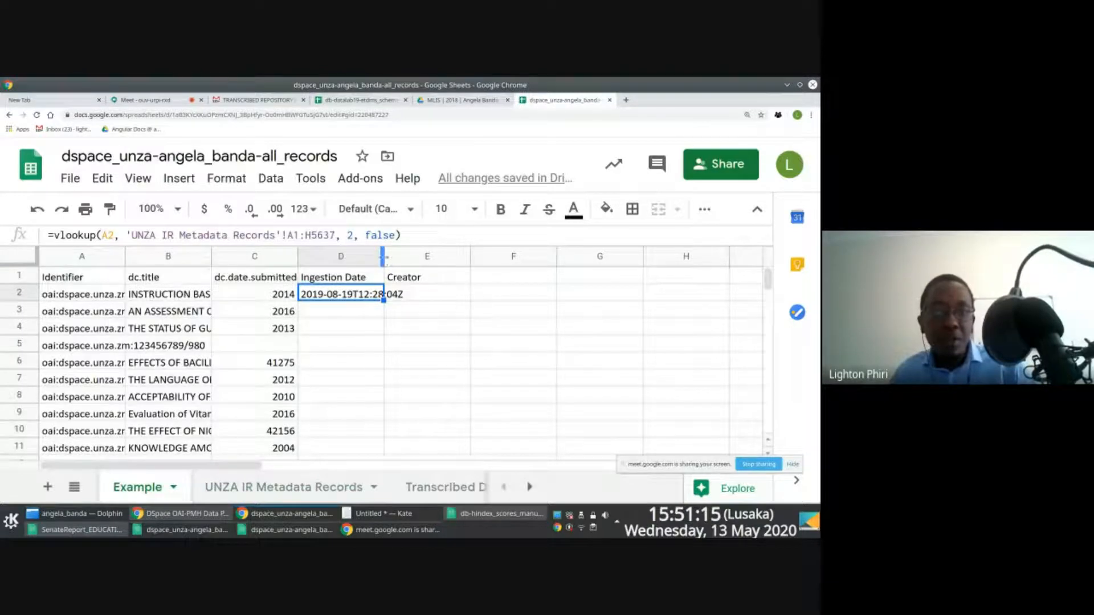
# Fit the width of the Ingestion Date column to its contents and select D2
pyautogui.doubleClick(382, 256)
pyautogui.click(502, 313)
pyautogui.click(329, 300)
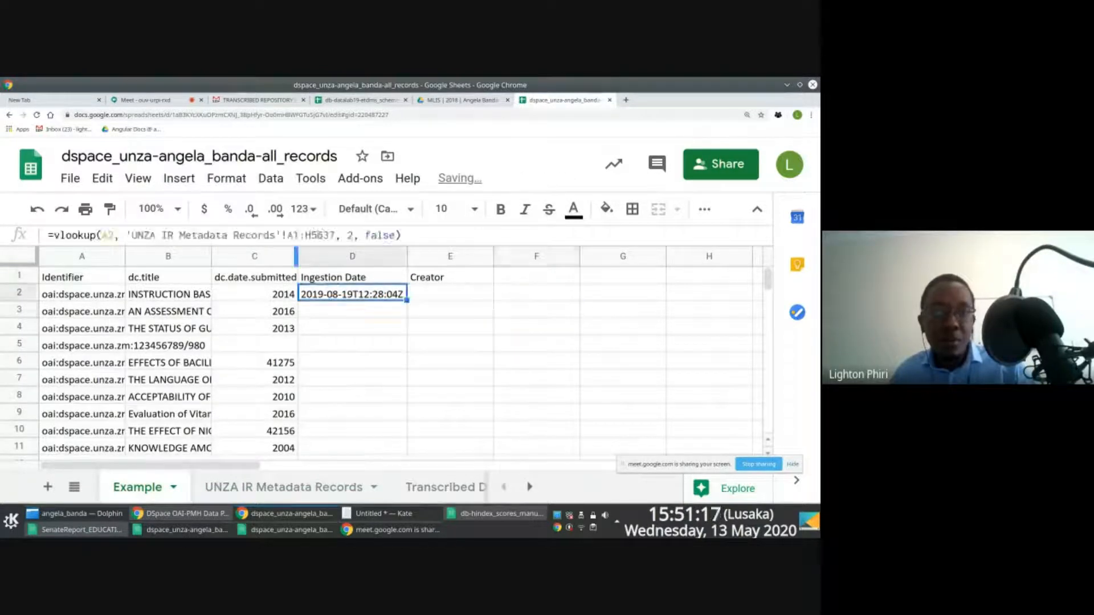
# Make the lookup range in the D2 formula absolute as $A$1:$H$5637
pyautogui.click(290, 237)
pyautogui.press('F4')
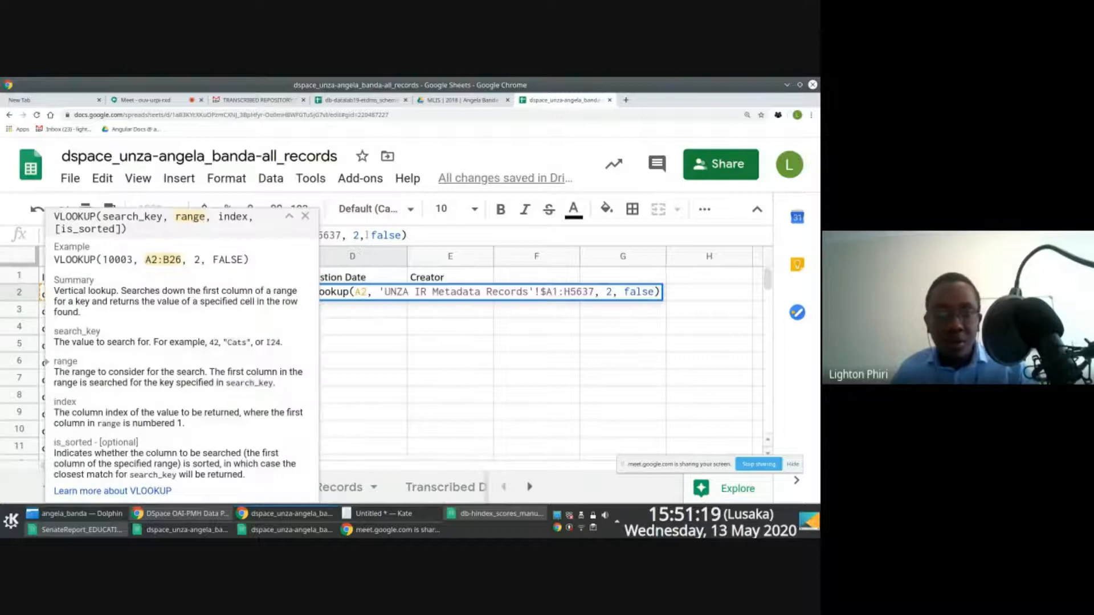
pyautogui.click(305, 217)
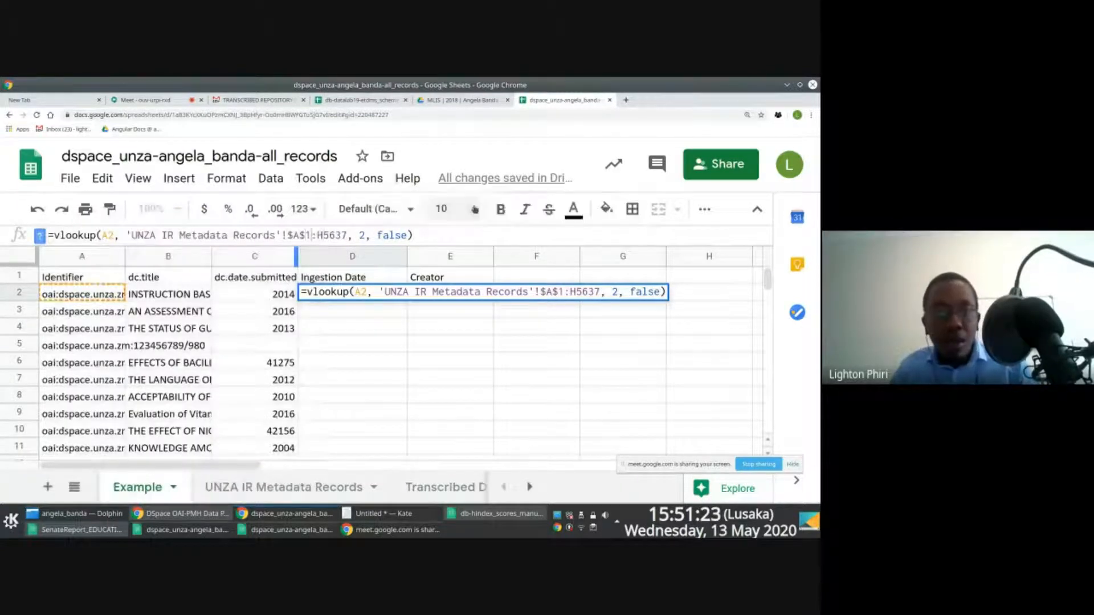
pyautogui.press('F4')
pyautogui.press('Return')
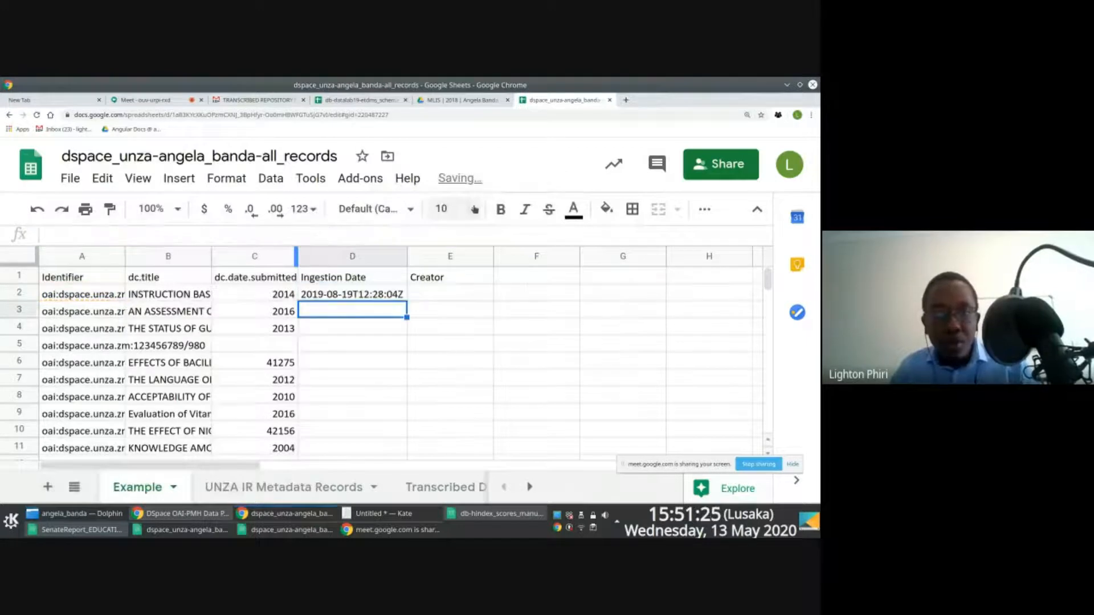
# Fill D3:D20 with the Ingestion Date lookup from D2, pasting the formula only
pyautogui.scroll(-6, 379, 322)
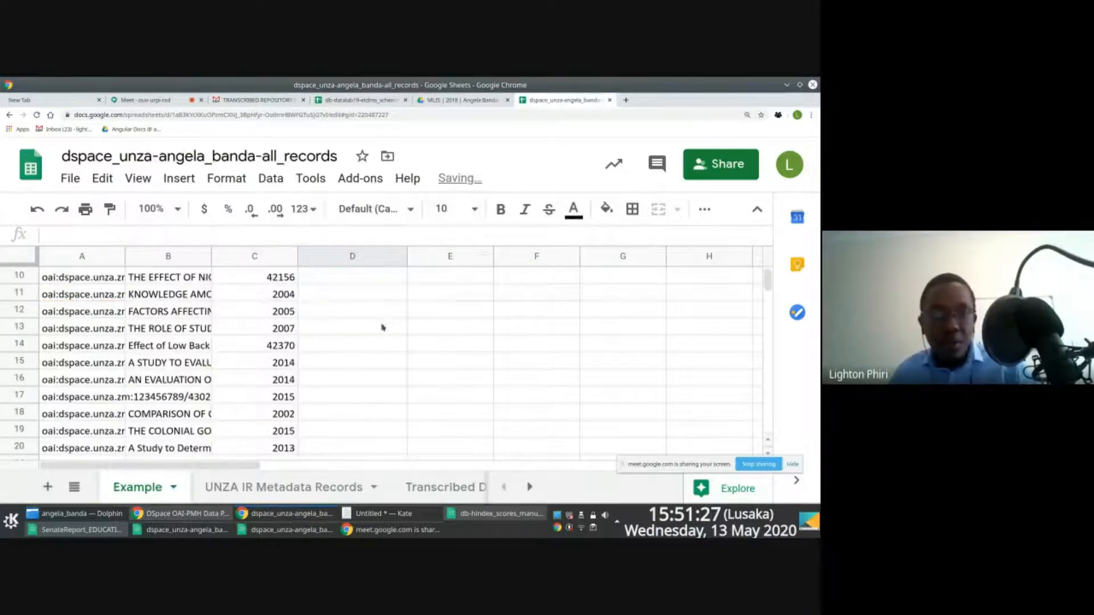
pyautogui.keyDown('shift'); pyautogui.click(371, 297); pyautogui.keyUp('shift')
pyautogui.rightClick(371, 297)
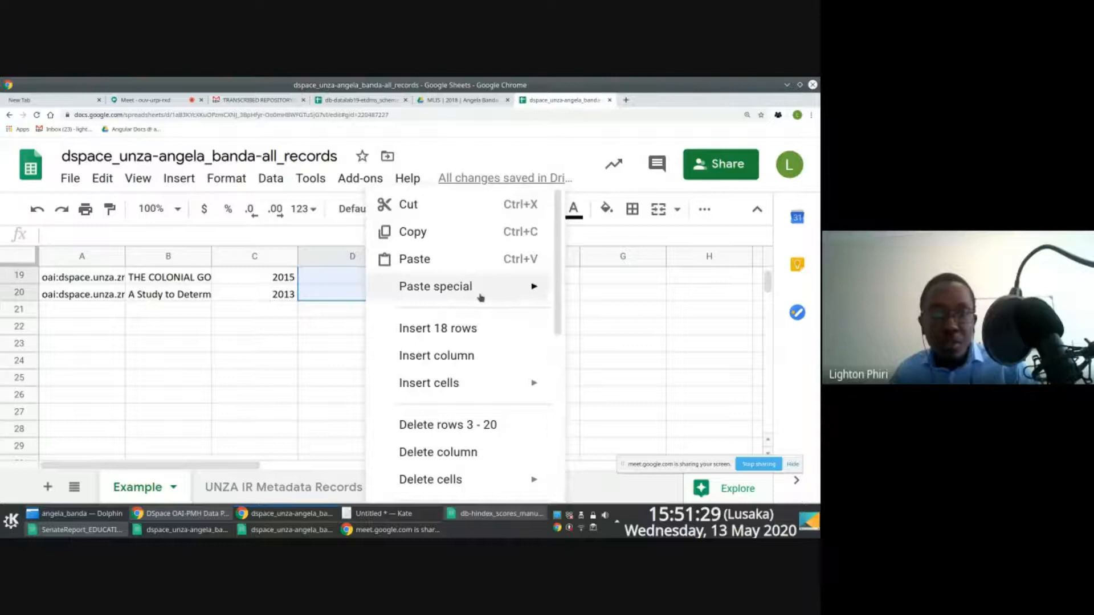
pyautogui.moveTo(456, 286)
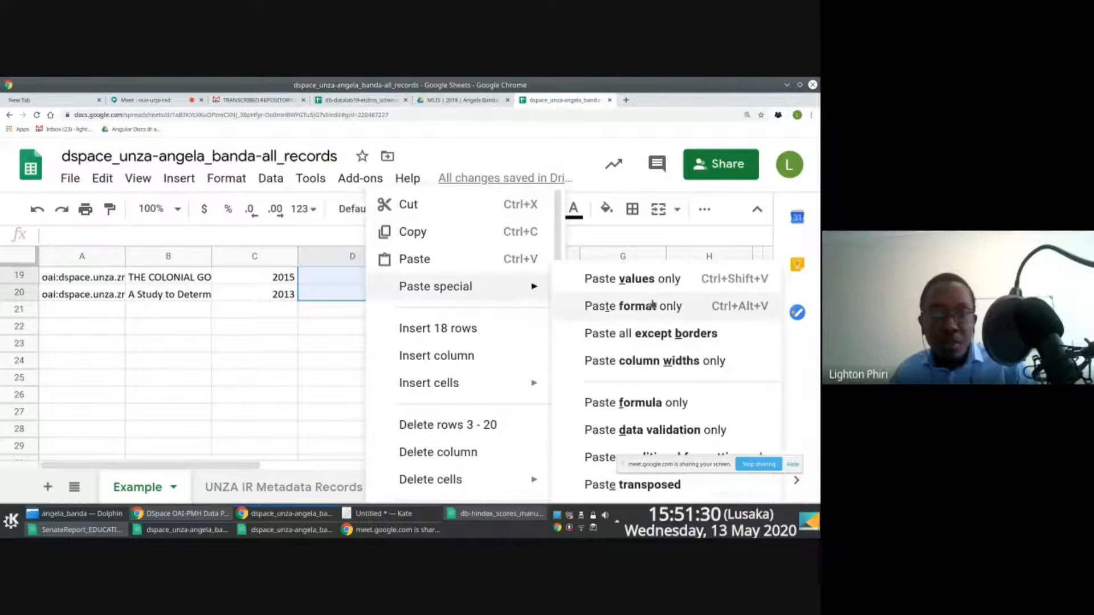
pyautogui.click(658, 403)
pyautogui.scroll(6, 336, 348)
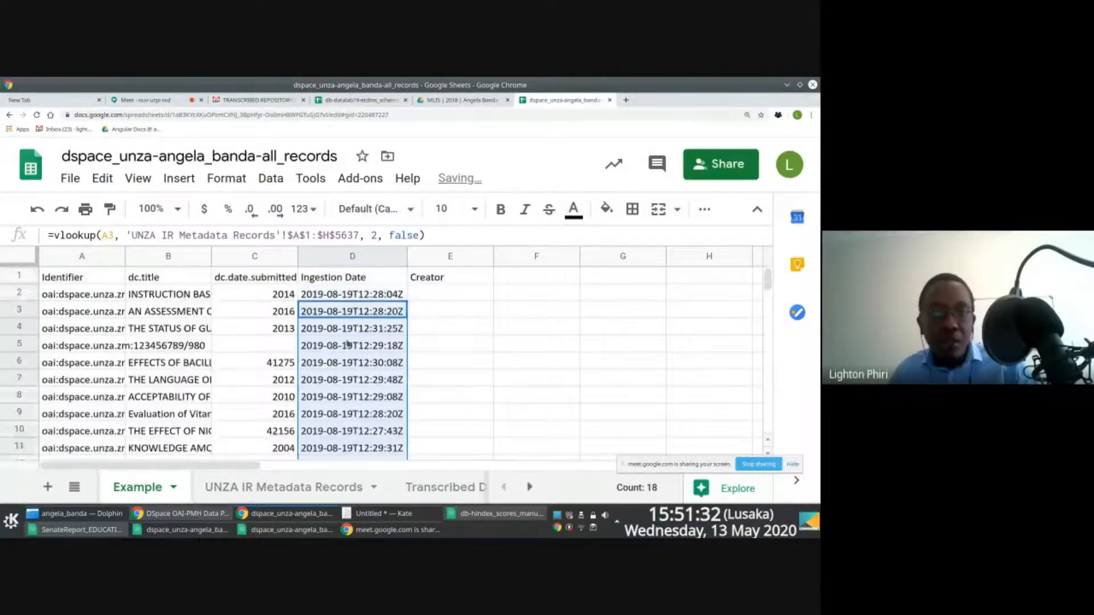
# Fit the width of the Identifier column so the full identifiers show
pyautogui.click(365, 295)
pyautogui.click(106, 295)
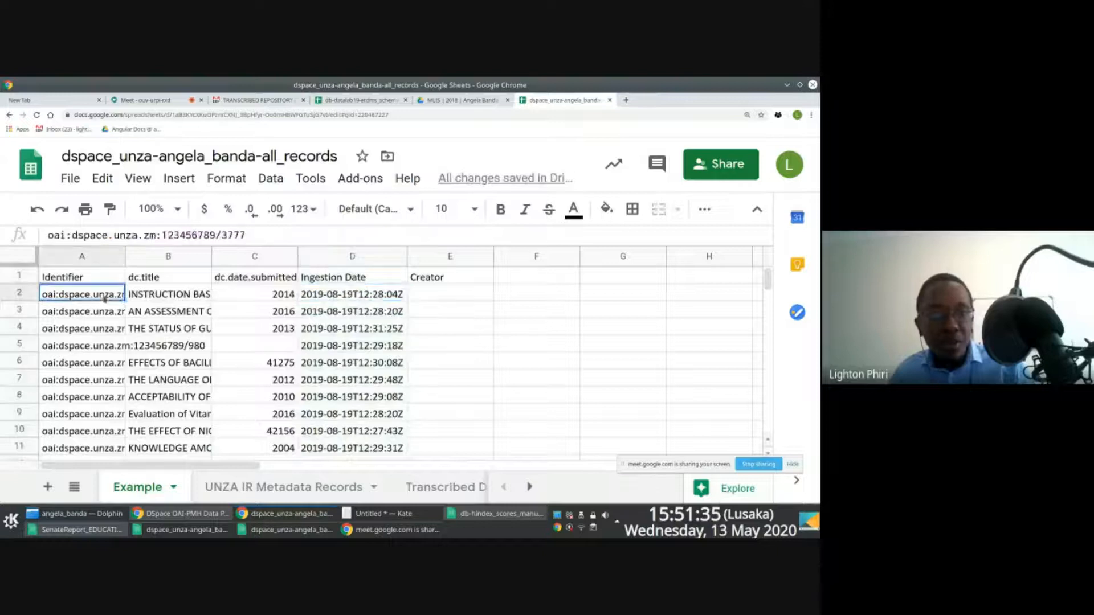
pyautogui.doubleClick(124, 257)
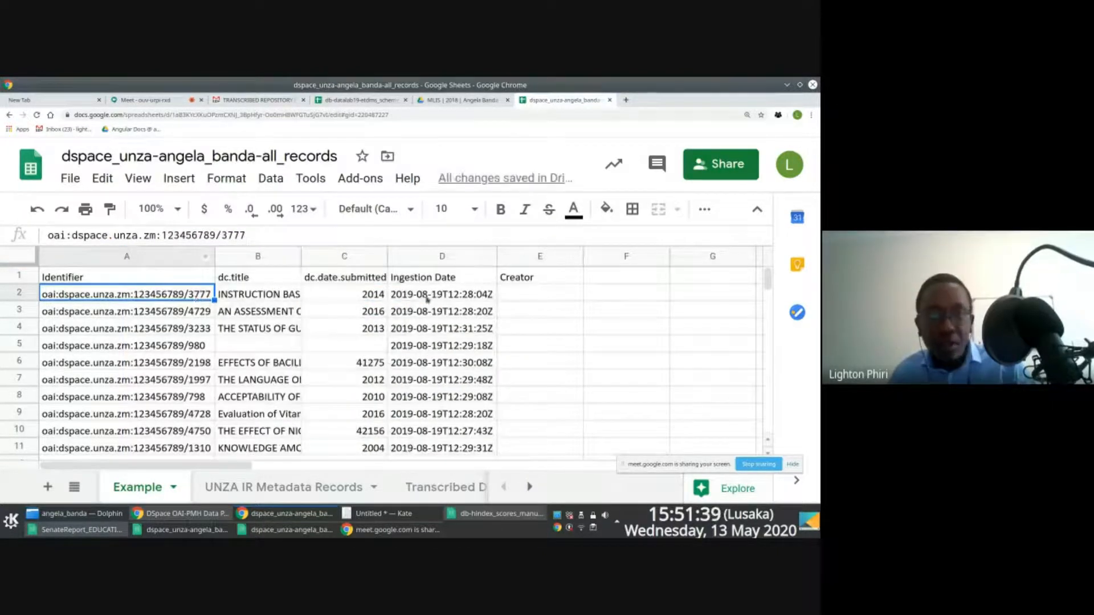
# Check the column position of the creator field by counting across the headers of the UNZA IR Metadata Records sheet
pyautogui.click(490, 295)
pyautogui.click(515, 294)
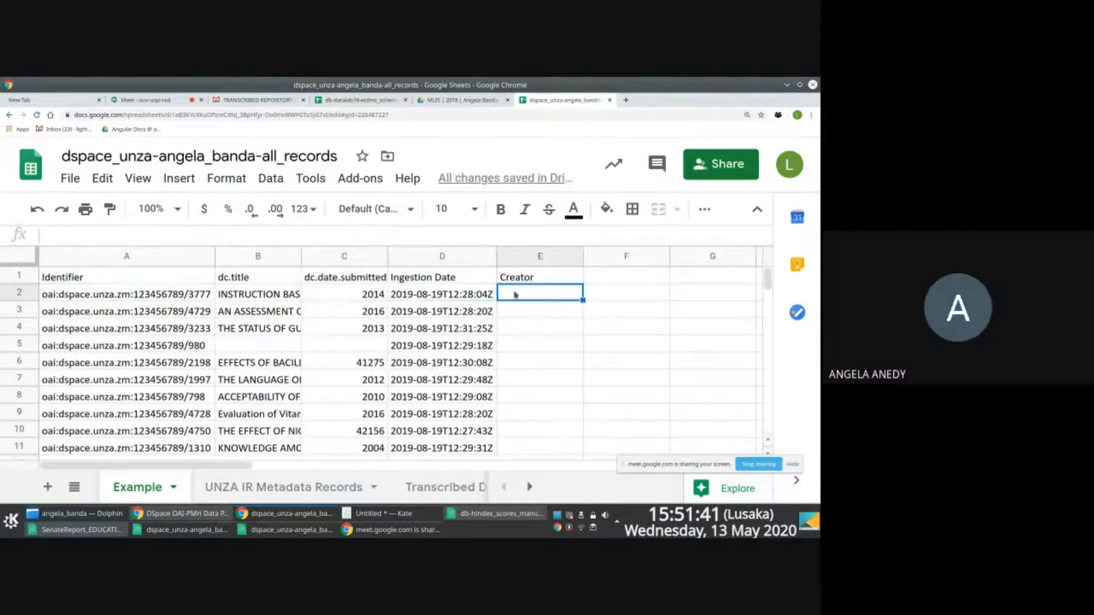
pyautogui.click(339, 489)
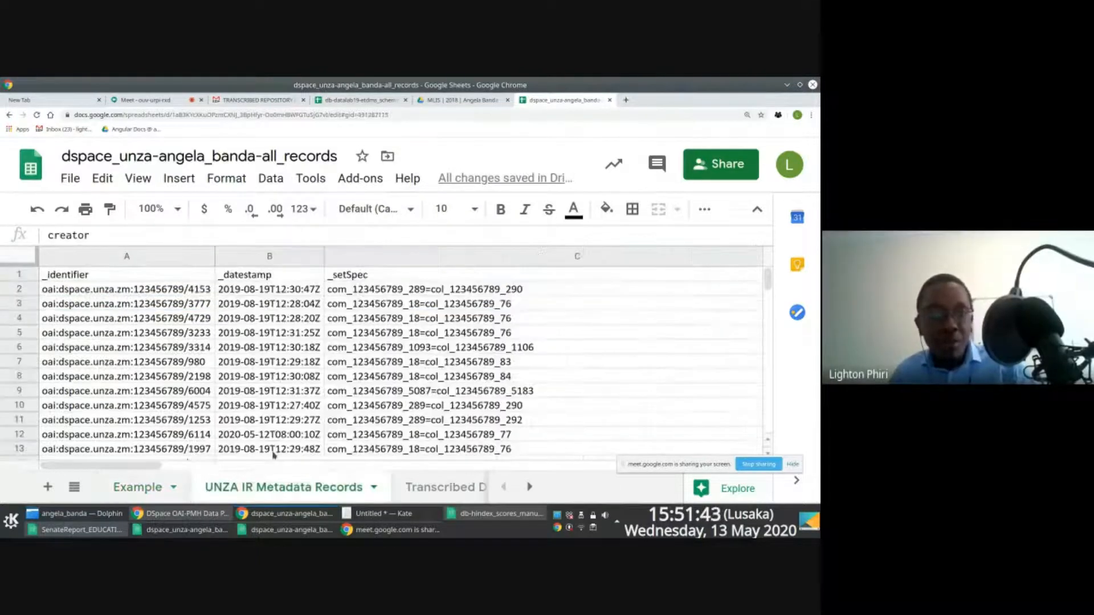
pyautogui.click(121, 277)
pyautogui.press('Right')
pyautogui.press('Right')
pyautogui.press('Right')
pyautogui.press('Right')
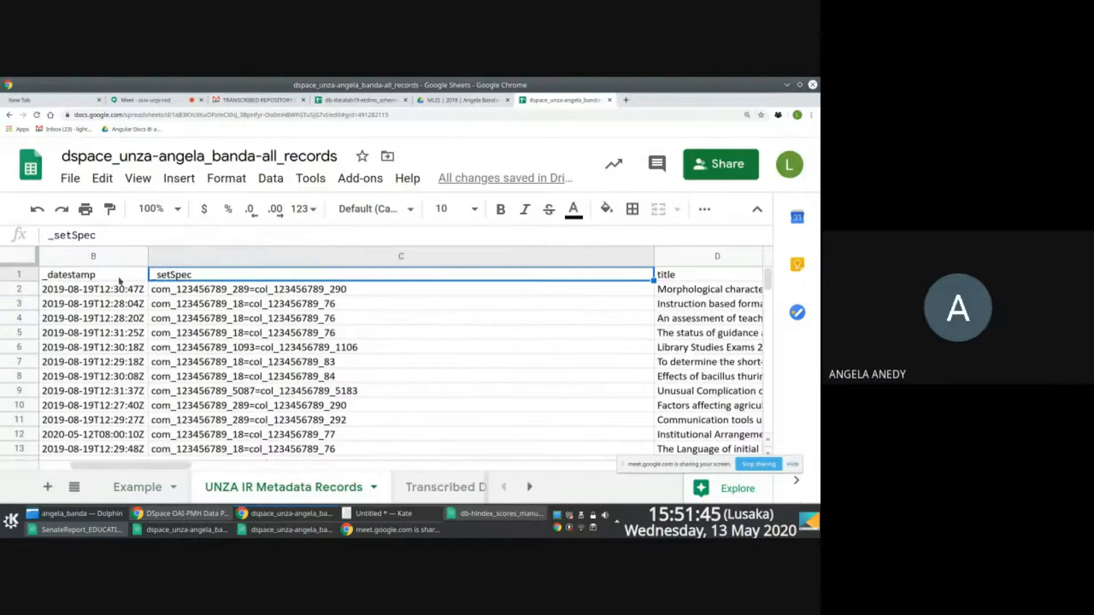
# Copy the full VLOOKUP formula text from D2 on the Example sheet without altering that cell
pyautogui.click(138, 487)
pyautogui.click(455, 295)
pyautogui.click(448, 238)
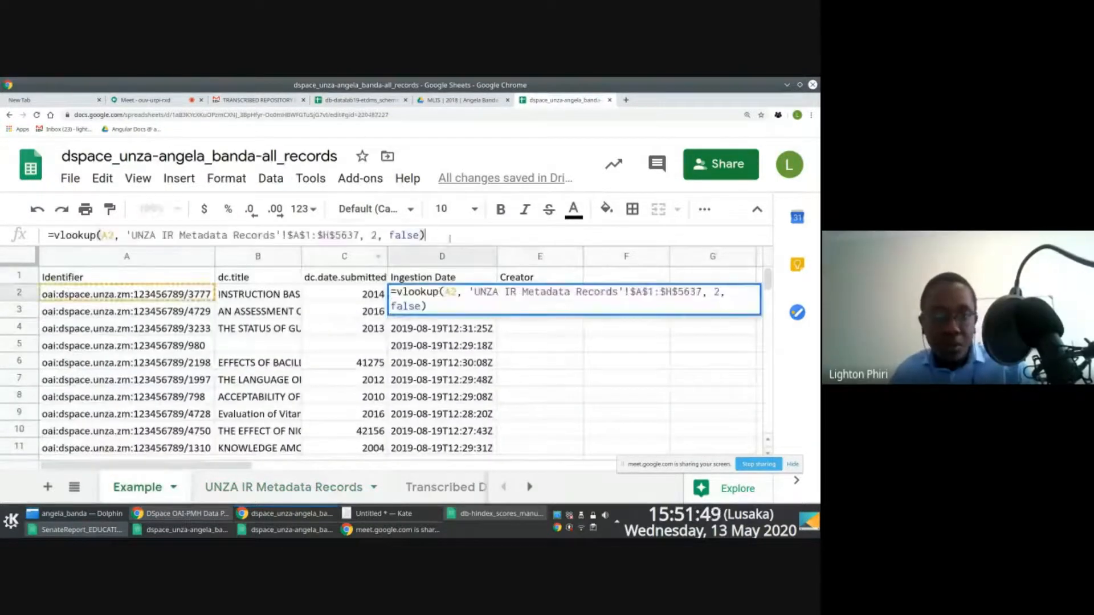
pyautogui.hotkey('ctrl', 'a')
pyautogui.hotkey('ctrl', 'c')
pyautogui.press('Escape')
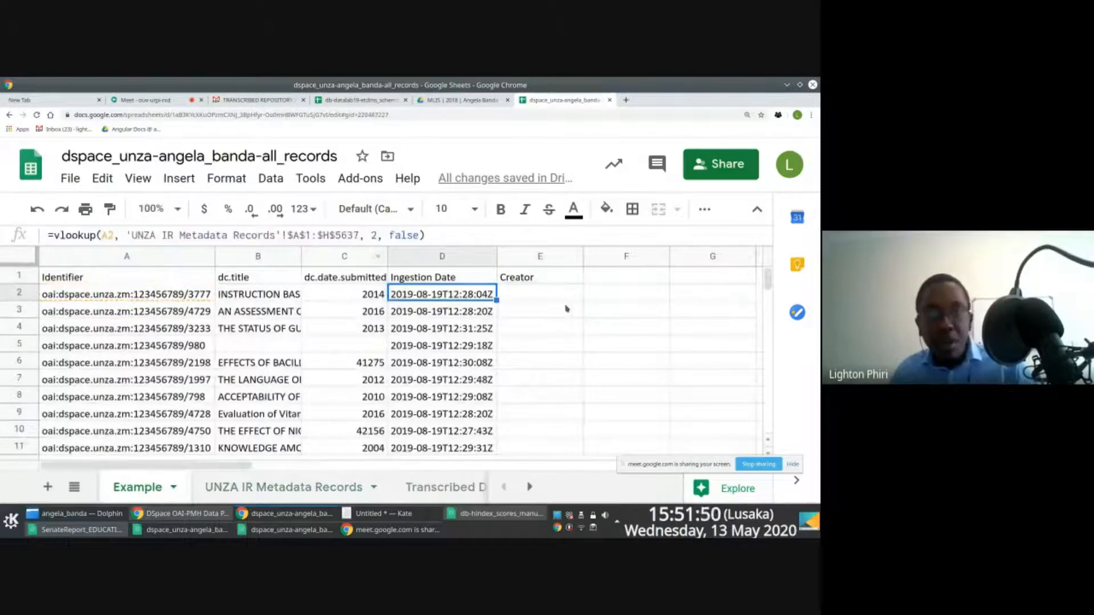
# Paste the lookup formula into E2 under Creator and set its column index to 5
pyautogui.doubleClick(533, 298)
pyautogui.hotkey('ctrl', 'v')
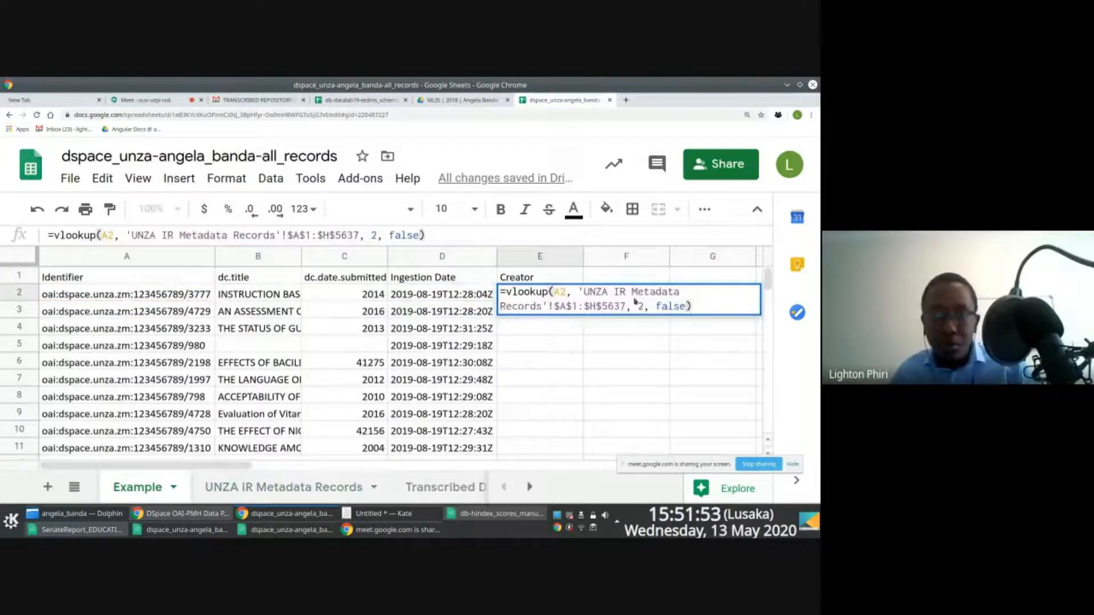
pyautogui.click(646, 307)
pyautogui.press('BackSpace')
pyautogui.write('5')
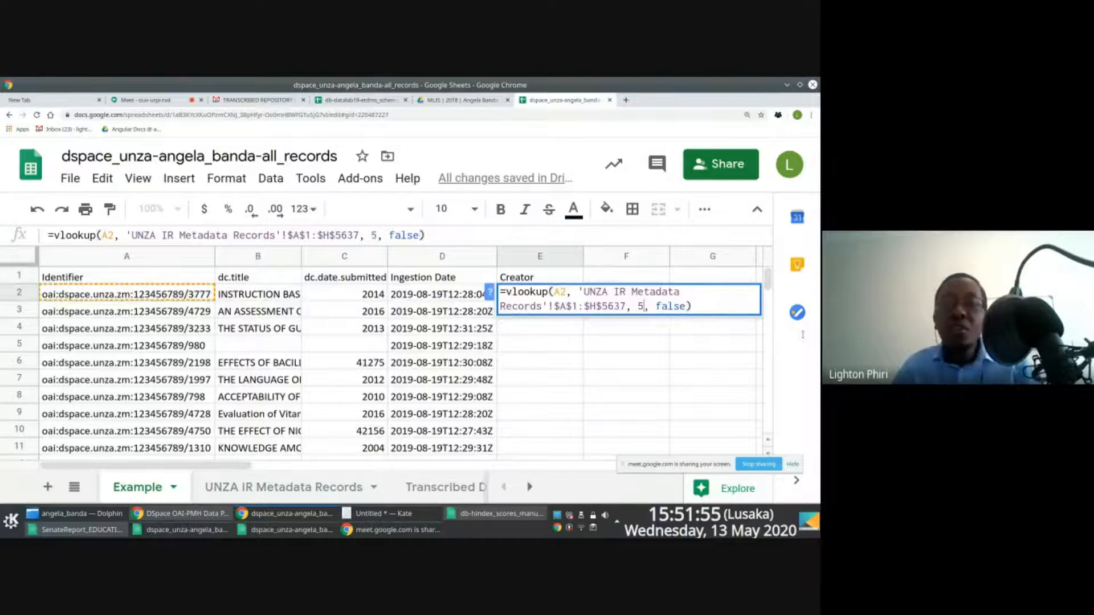
pyautogui.press('Return')
# Copy the Creator lookup in E2 and paste it as formula only into E3:E20
pyautogui.click(558, 297)
pyautogui.hotkey('ctrl', 'c')
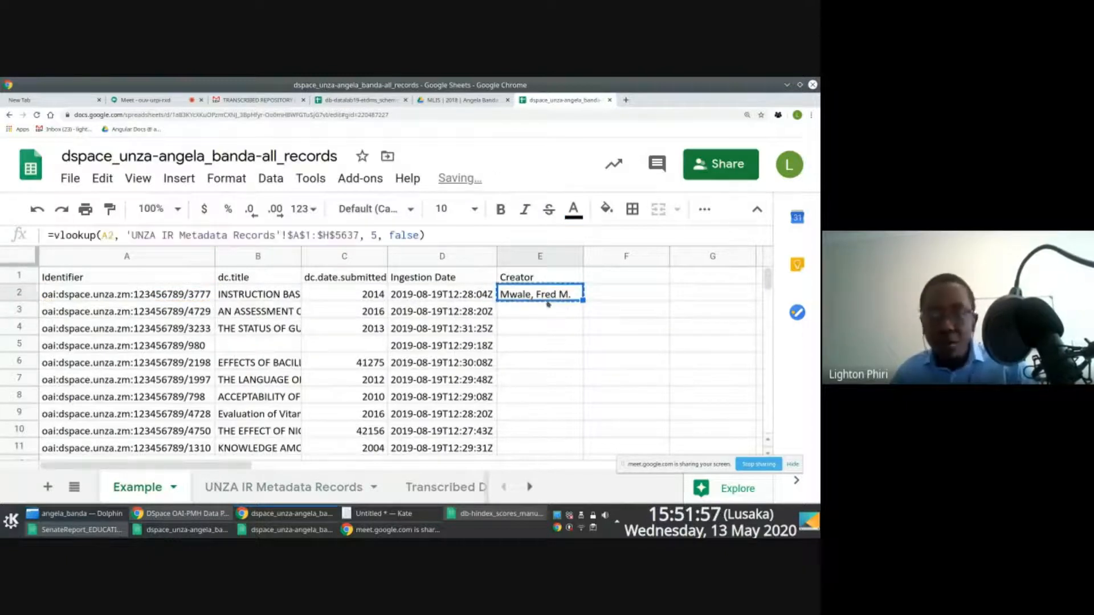
pyautogui.click(541, 312)
pyautogui.scroll(-6, 546, 365)
pyautogui.keyDown('shift'); pyautogui.click(545, 294); pyautogui.keyUp('shift')
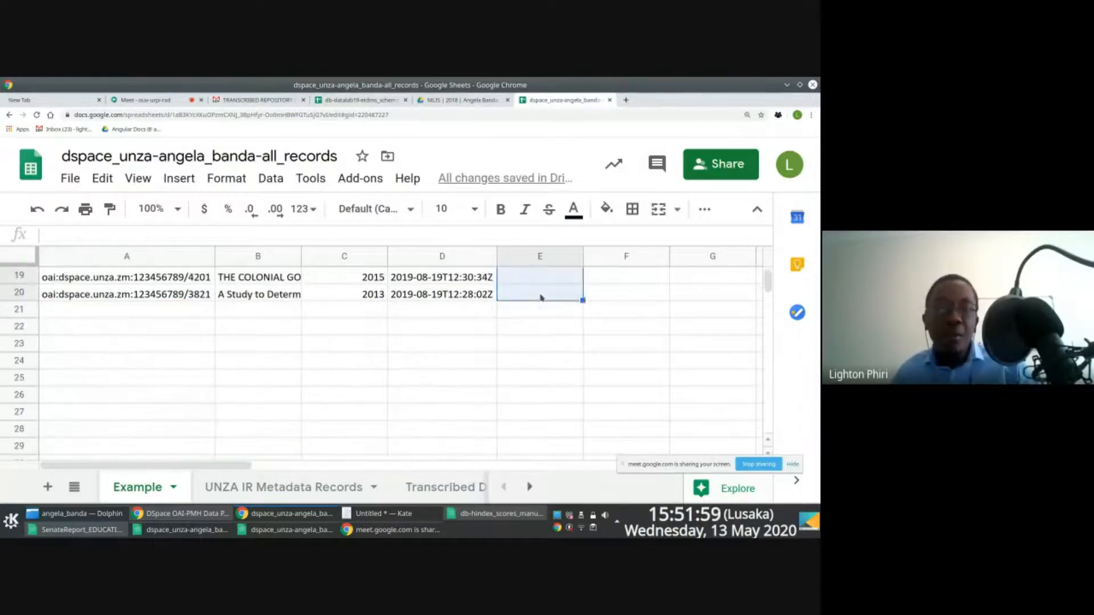
pyautogui.rightClick(545, 294)
pyautogui.moveTo(611, 296)
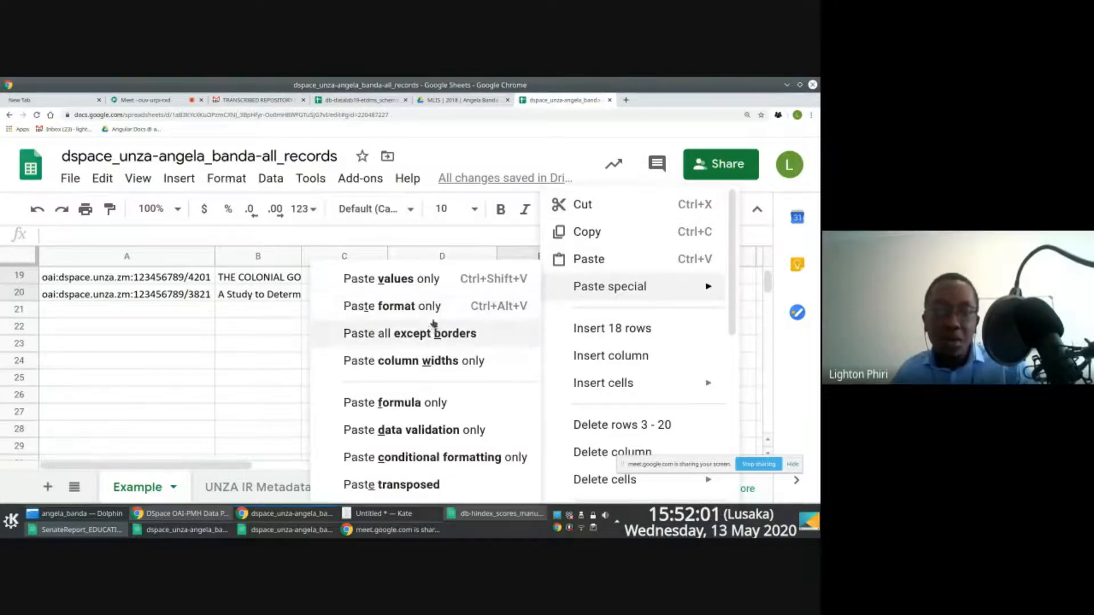
pyautogui.click(428, 402)
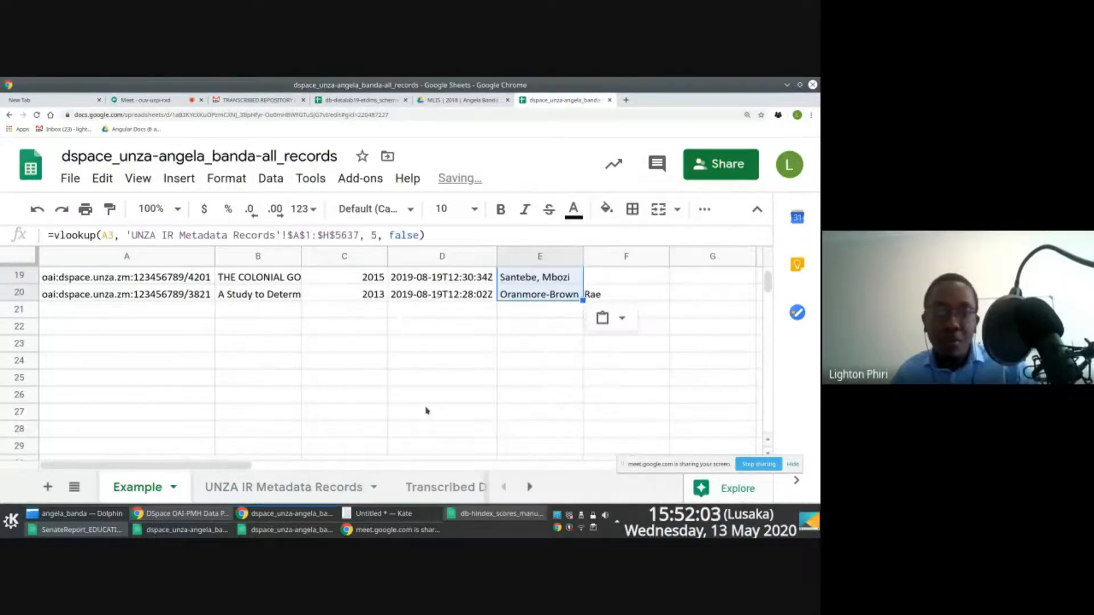
# Compare the Ingestion Date column with the dc.title and dc.date.submitted columns on the Example sheet, including the two dates in row 2
pyautogui.press('Left')
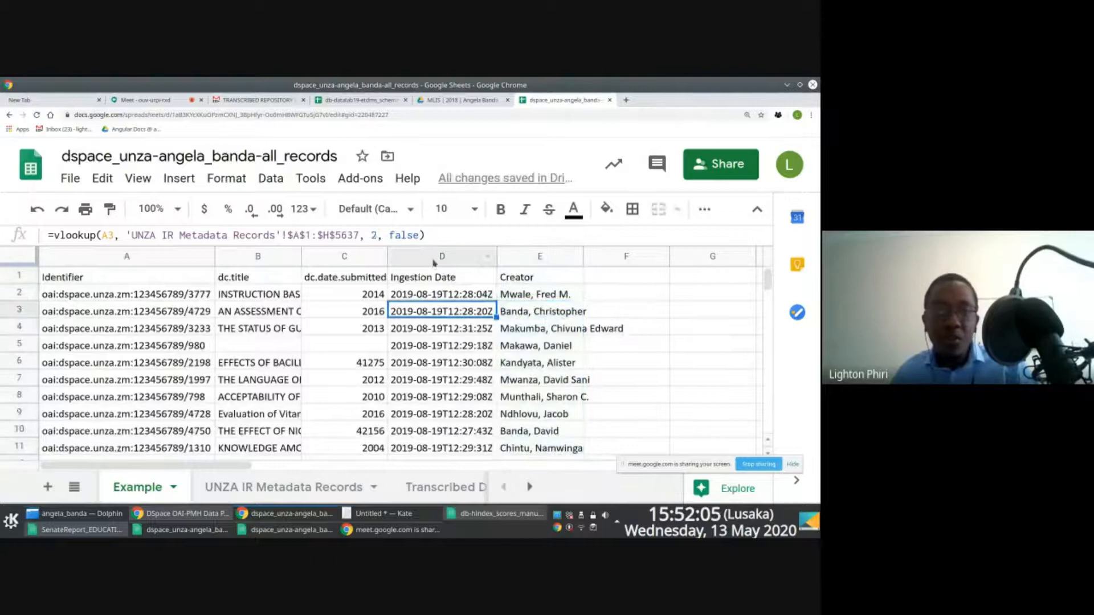
pyautogui.click(434, 257)
pyautogui.keyDown('ctrl'); pyautogui.click(249, 258); pyautogui.keyUp('ctrl')
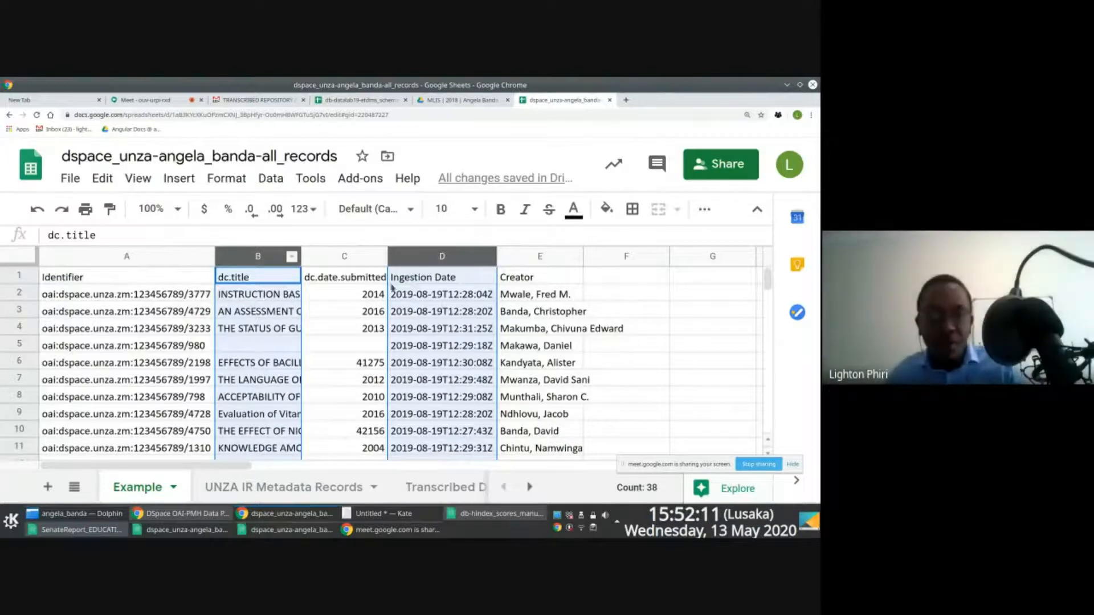
pyautogui.click(414, 261)
pyautogui.keyDown('ctrl'); pyautogui.click(333, 258); pyautogui.keyUp('ctrl')
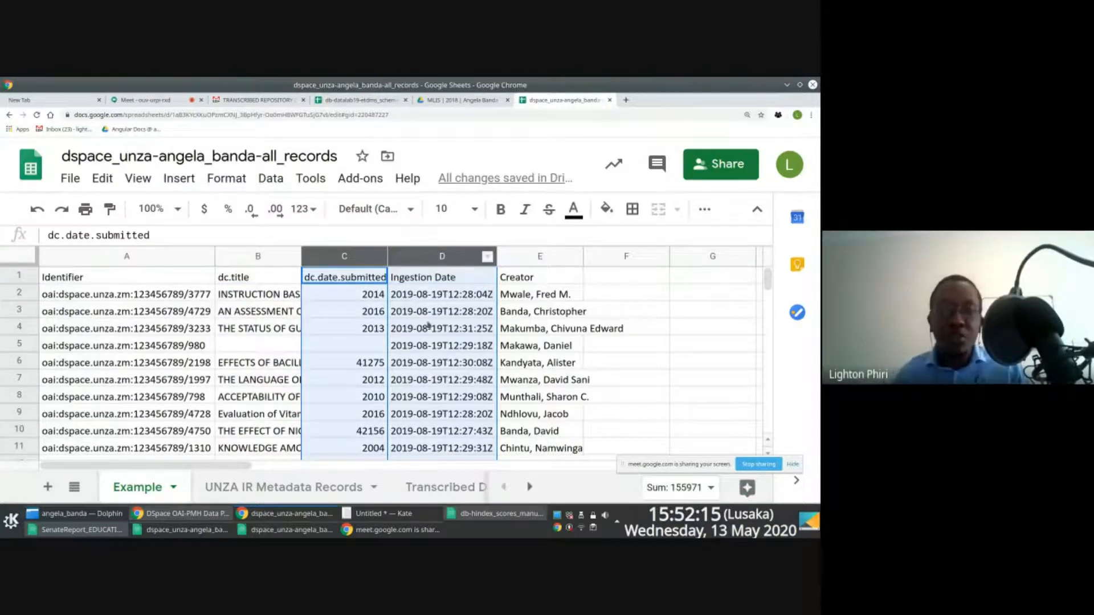
pyautogui.click(422, 263)
pyautogui.click(408, 293)
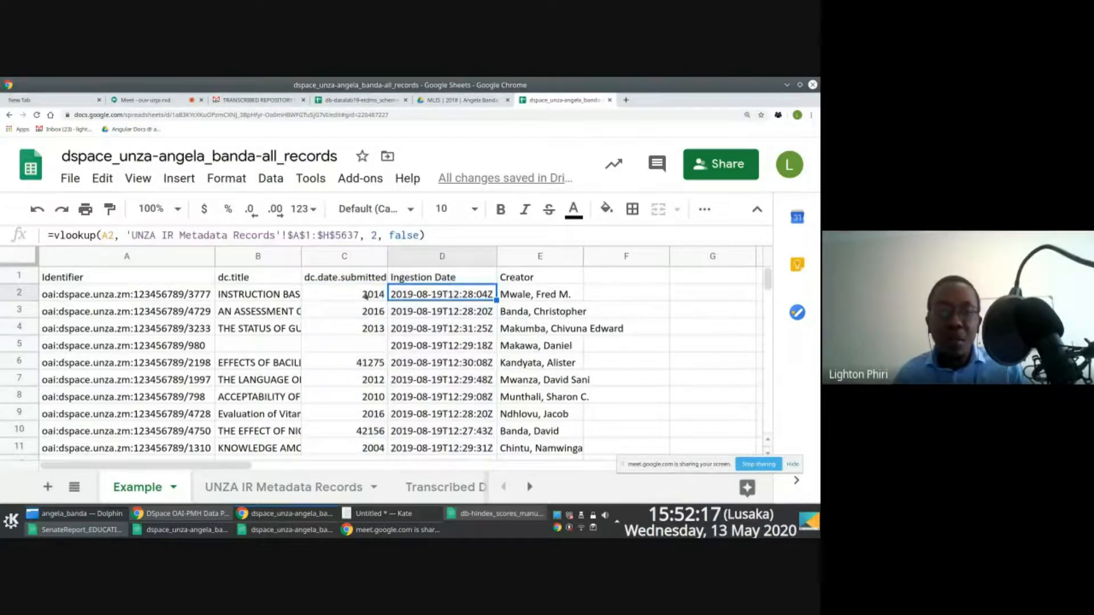
pyautogui.click(366, 296)
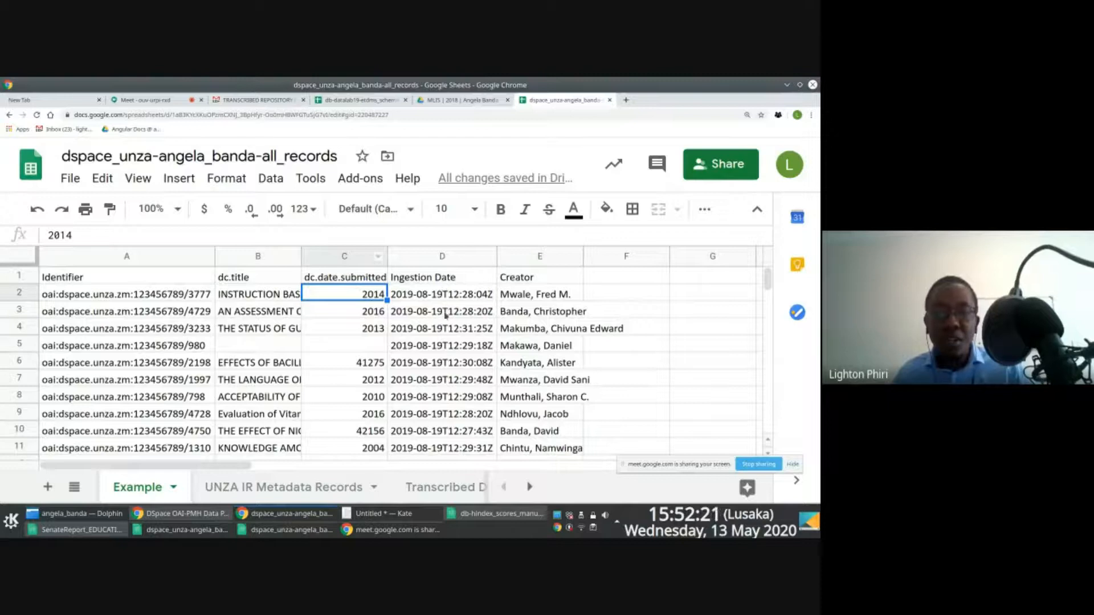
pyautogui.click(442, 294)
pyautogui.click(363, 301)
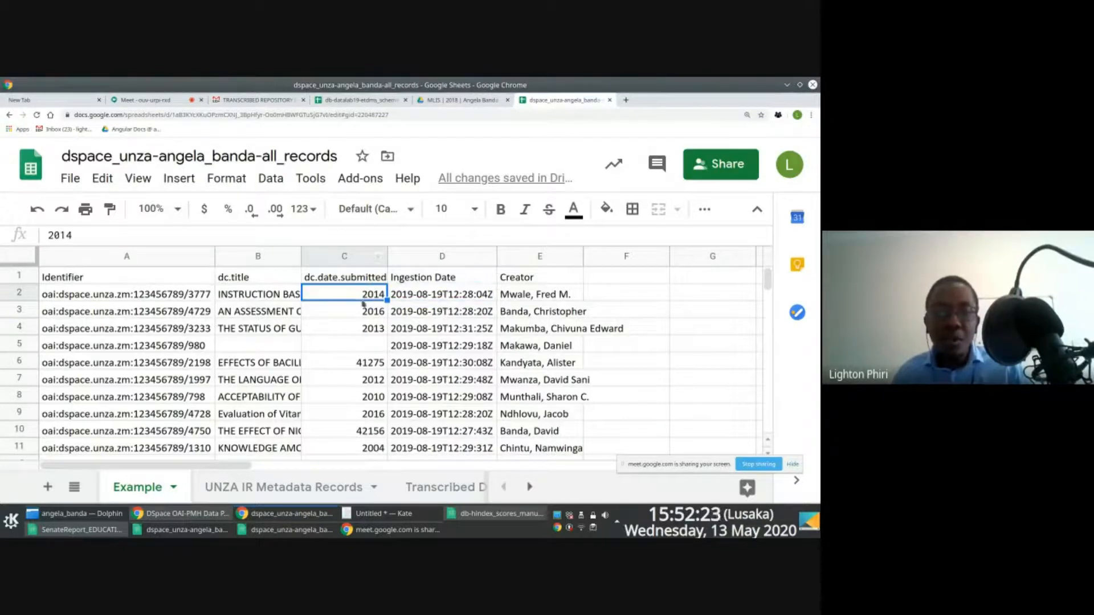
# Review the dc.date.submitted values down column C of the Example sheet for consistent year formatting
pyautogui.scroll(-2, 365, 303)
pyautogui.scroll(2, 365, 303)
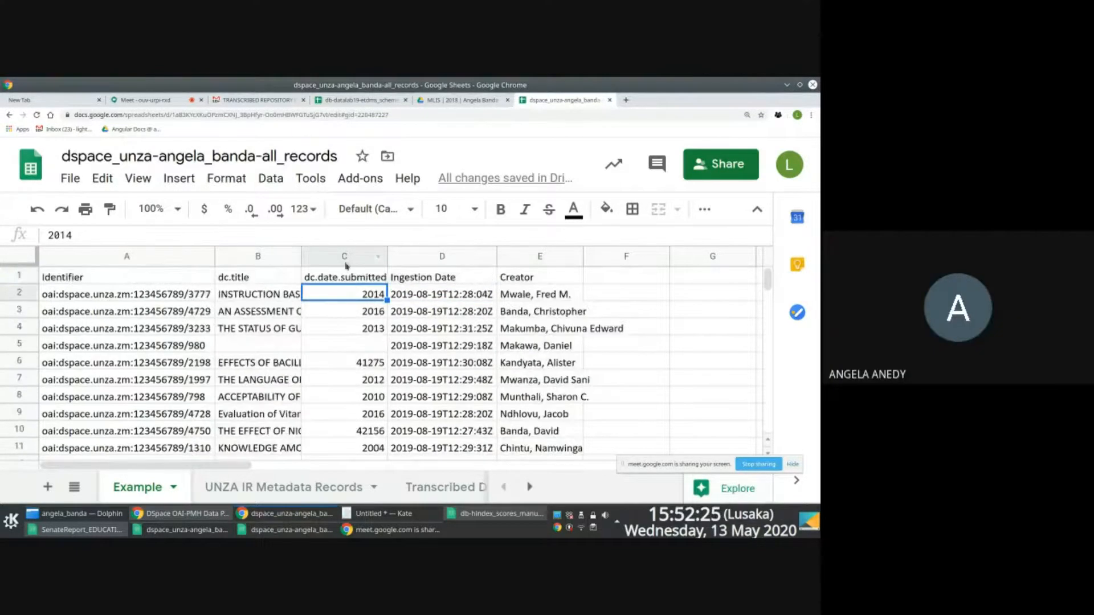
pyautogui.click(350, 312)
pyautogui.click(354, 328)
pyautogui.click(365, 380)
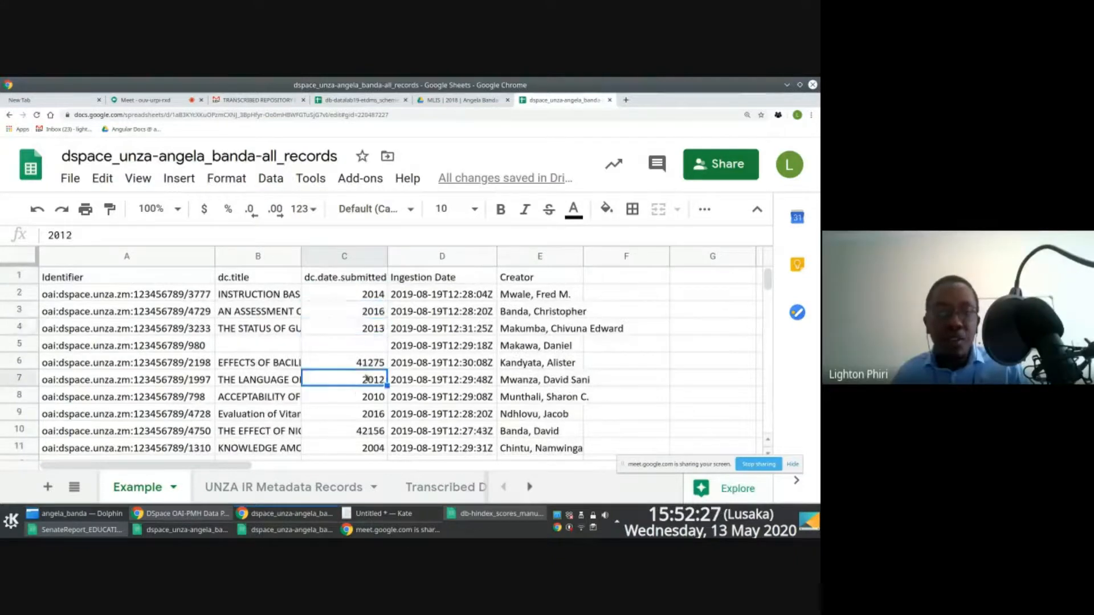
pyautogui.scroll(-2, 359, 397)
pyautogui.click(368, 332)
pyautogui.click(372, 360)
pyautogui.scroll(-1, 376, 386)
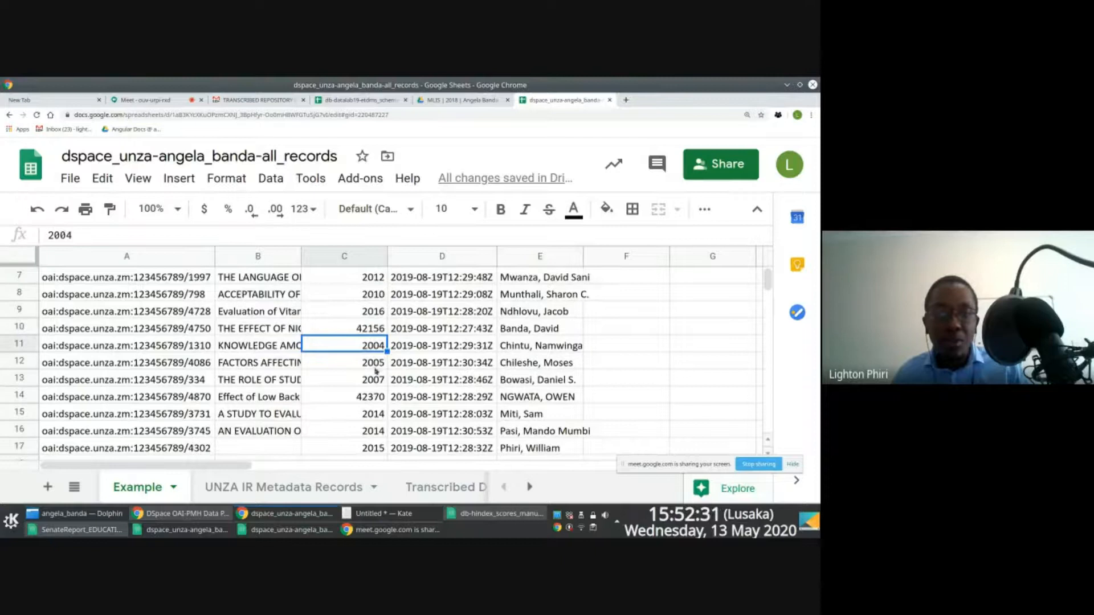
pyautogui.scroll(3, 376, 309)
pyautogui.click(371, 294)
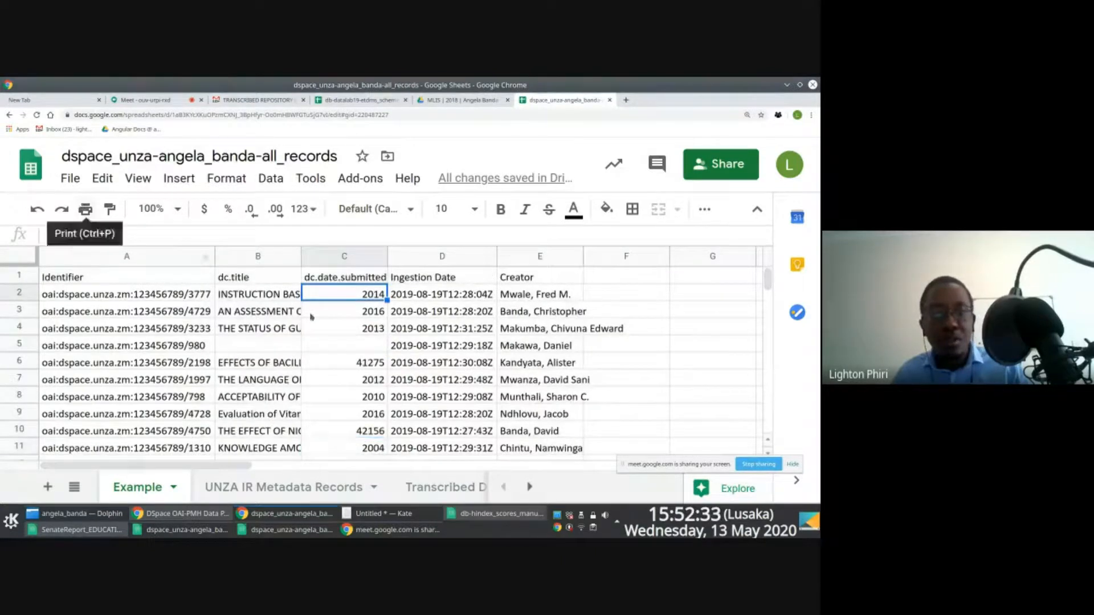
# Inspect the five-digit dc.date.submitted entries in C6 and C14
pyautogui.click(372, 364)
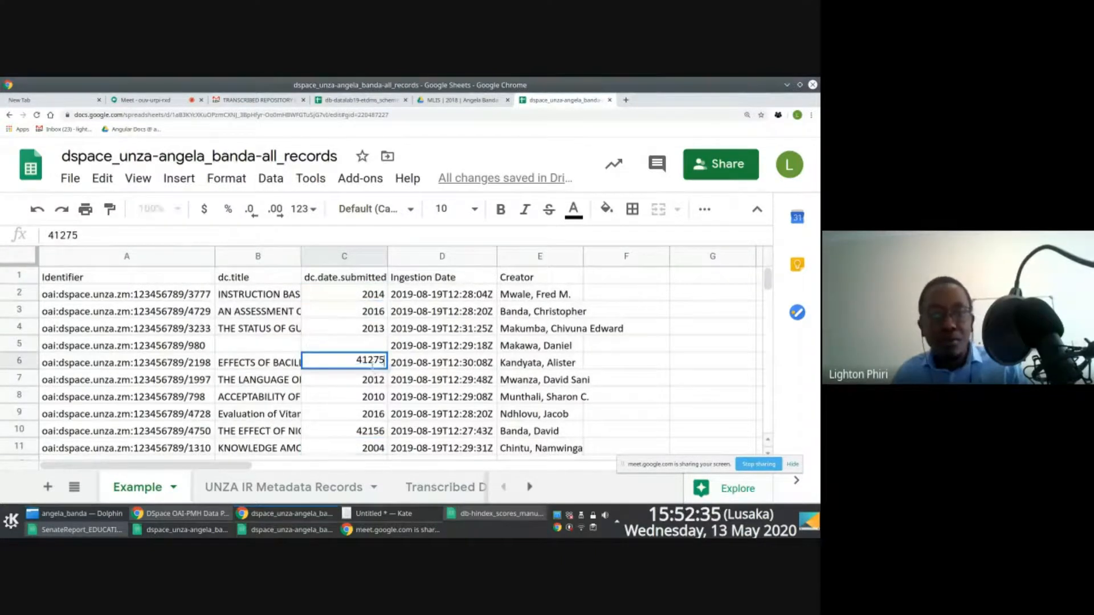
pyautogui.scroll(-3, 375, 376)
pyautogui.click(367, 383)
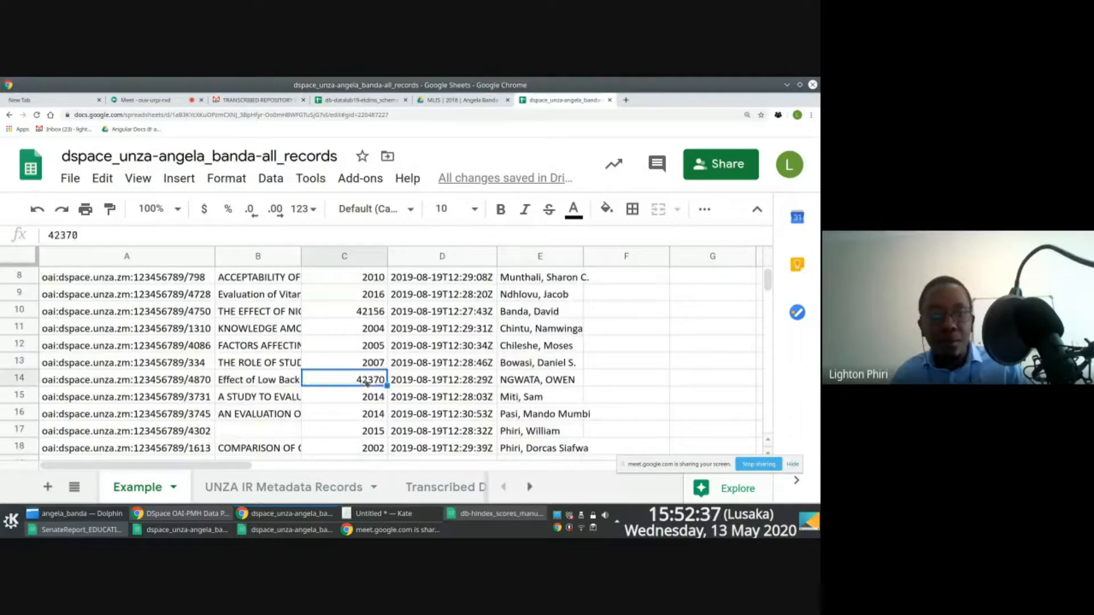
pyautogui.scroll(3, 386, 385)
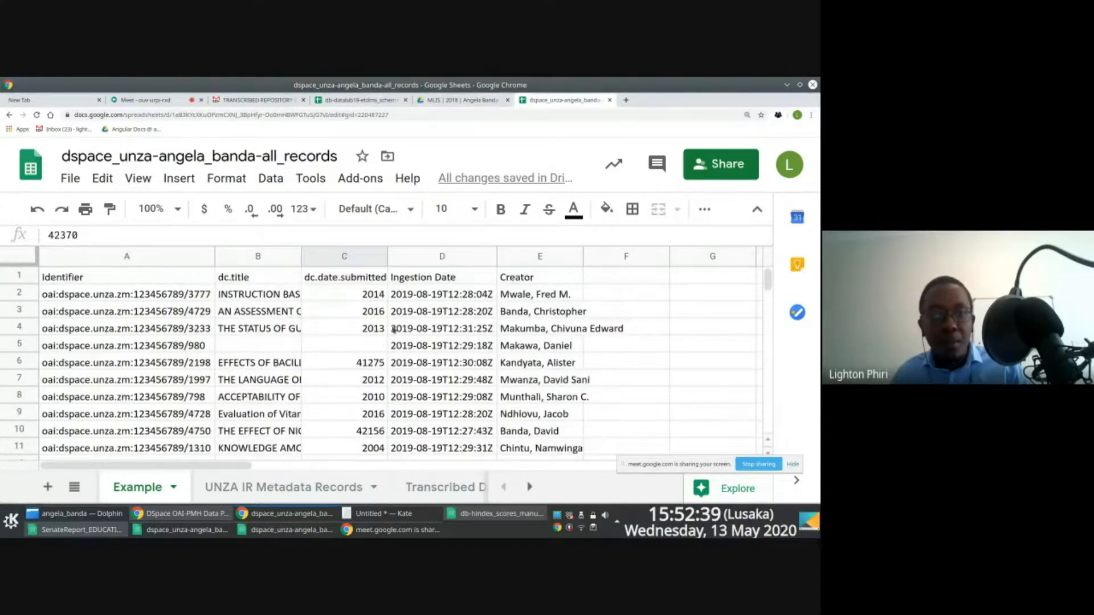
pyautogui.click(371, 258)
pyautogui.rightClick(353, 319)
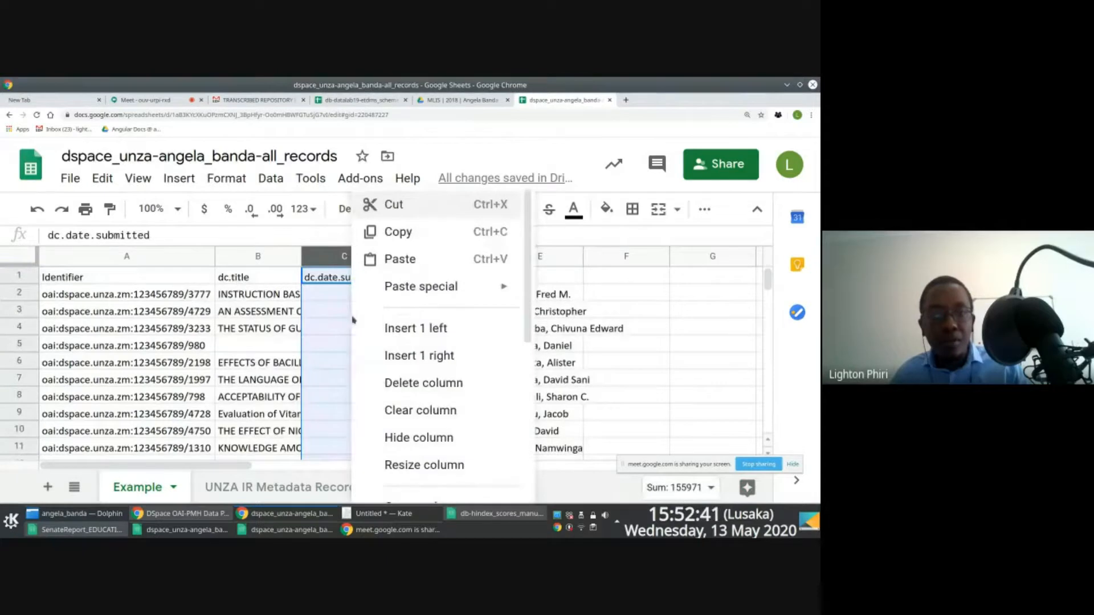
pyautogui.moveTo(402, 290)
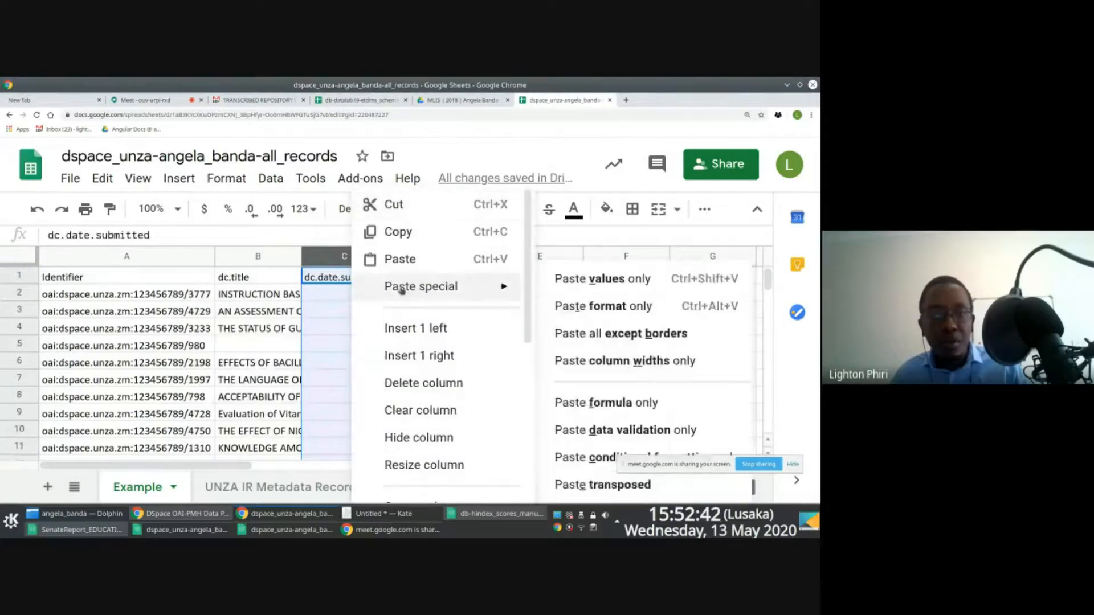
pyautogui.click(629, 404)
pyautogui.click(485, 330)
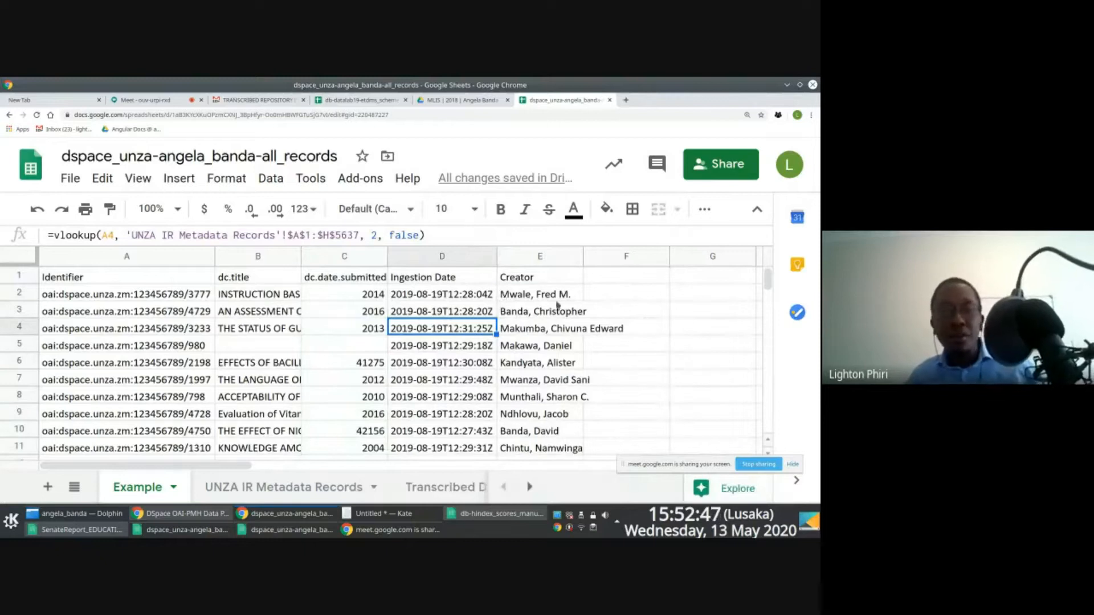
# Check the Ingestion Date and Creator lookup formulas in D2 and E2 against the identifier in A2
pyautogui.click(504, 297)
pyautogui.click(181, 297)
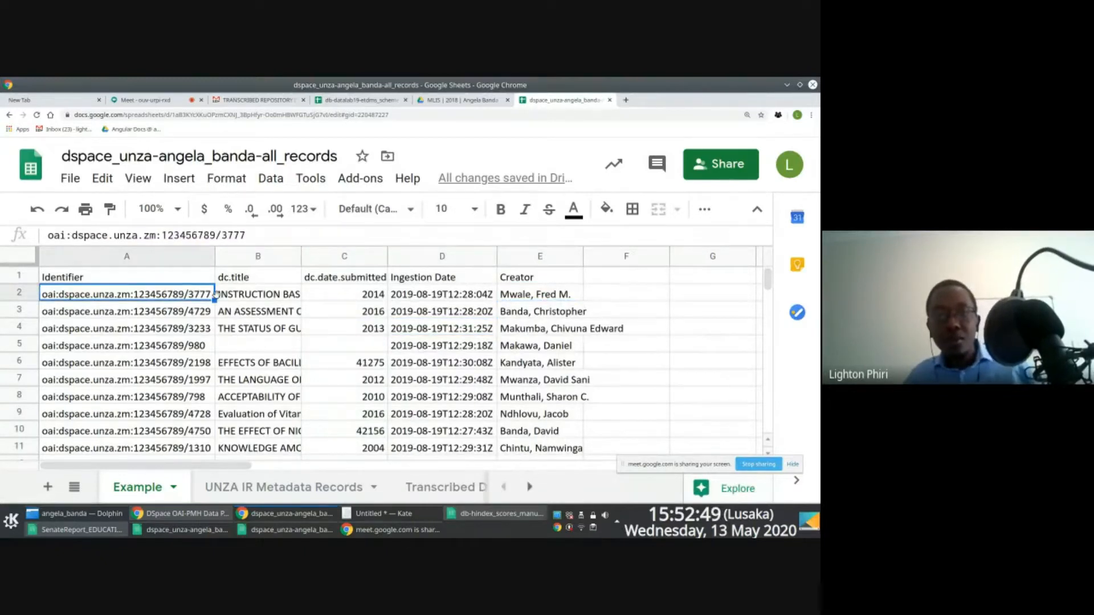
pyautogui.click(421, 293)
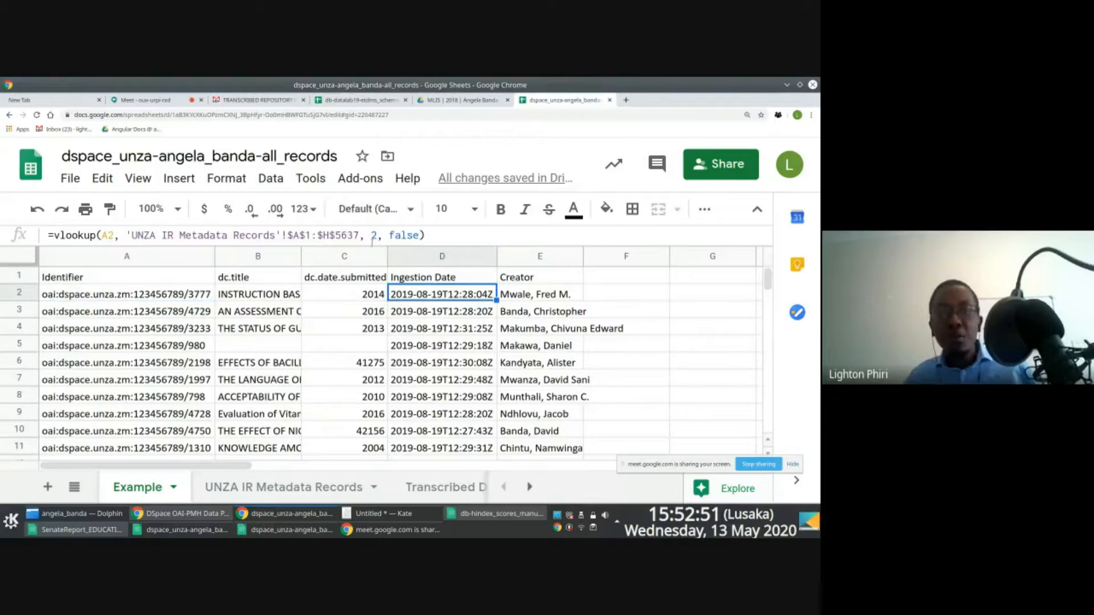
pyautogui.click(547, 297)
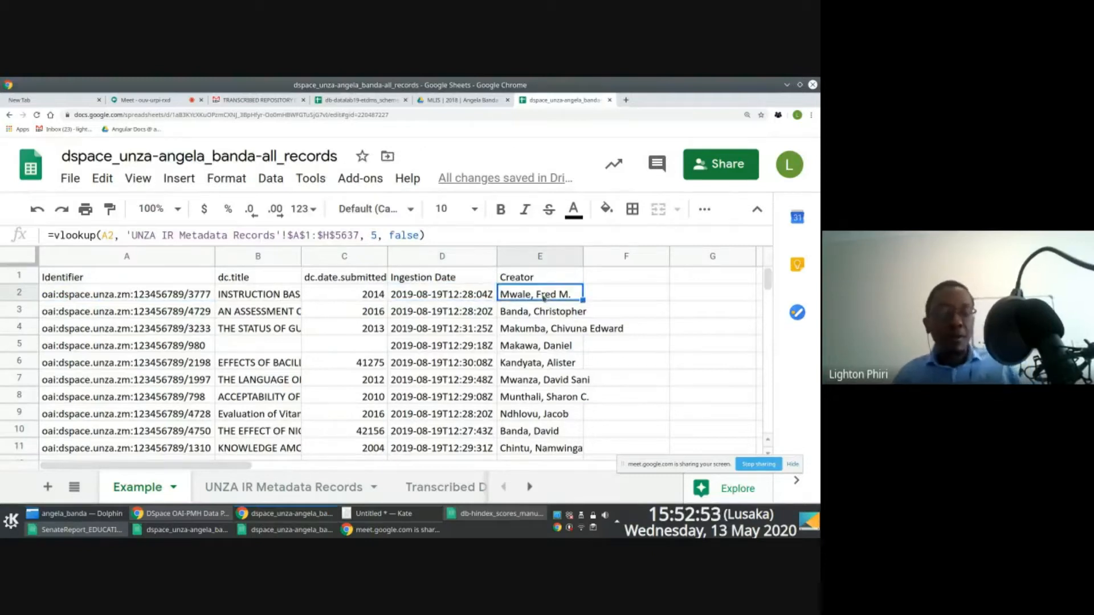